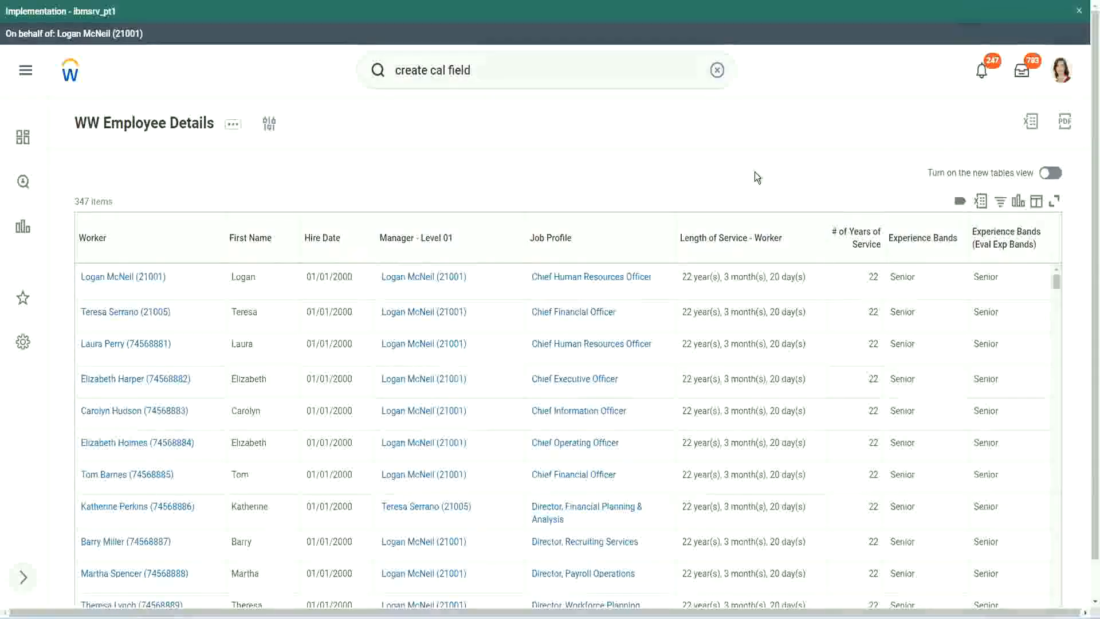
Step: Copy the name of the Evaluate Expression calculated field that derives experience bands from years of service
{"action": "left_click", "coordinate": [953, 270]}
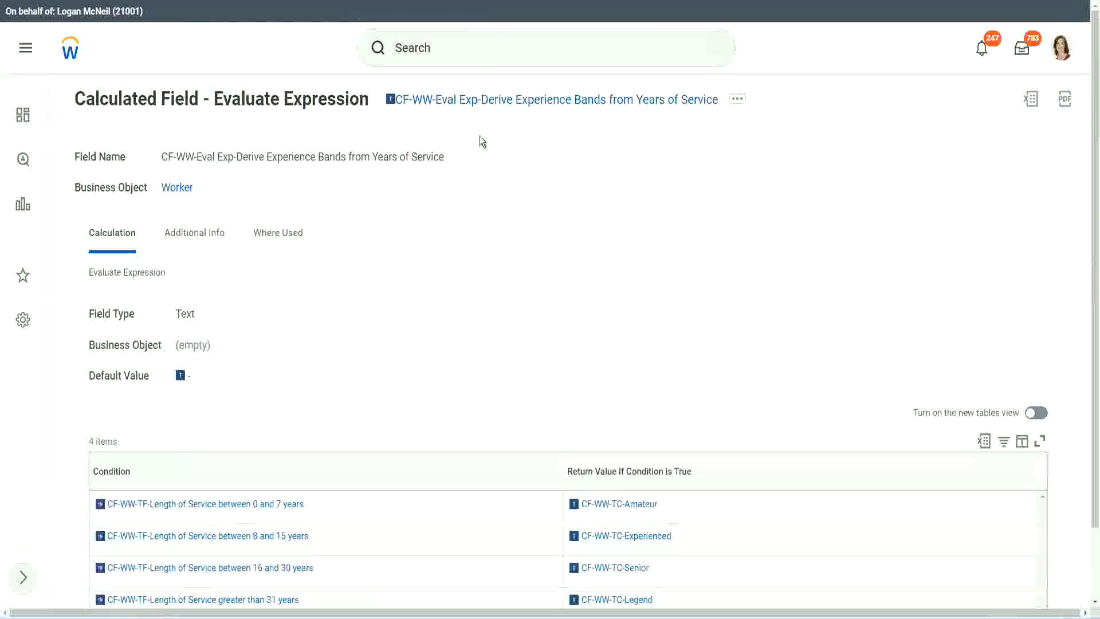
{"action": "right_click", "coordinate": [474, 102]}
{"action": "left_click", "coordinate": [517, 169]}
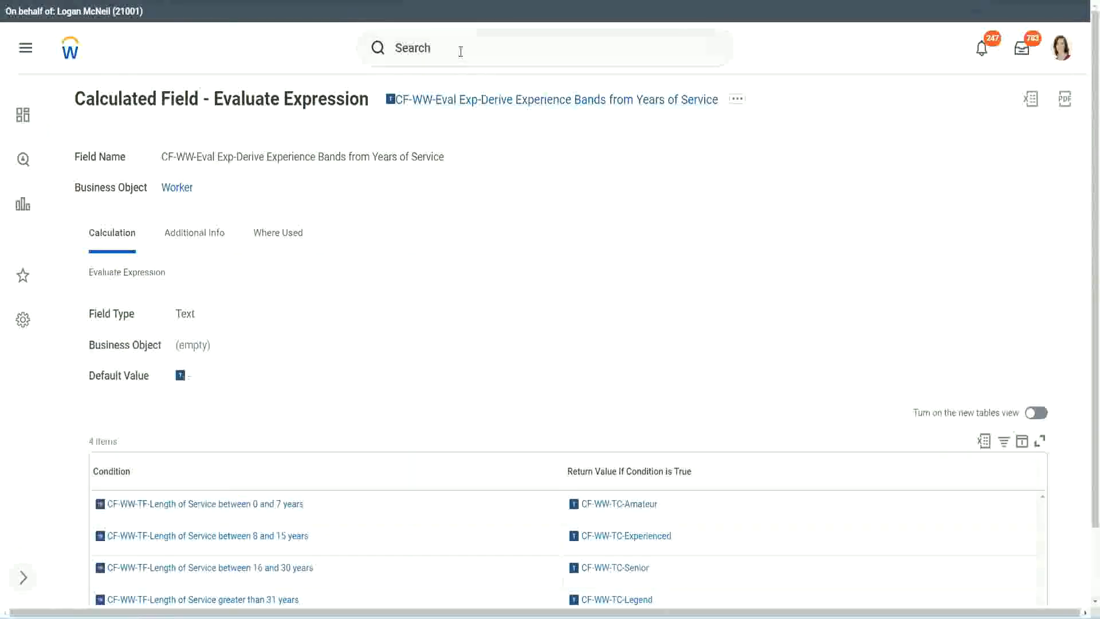
Step: Search for "create calc field" and open the Create Calculated Field task
{"action": "left_click", "coordinate": [460, 51]}
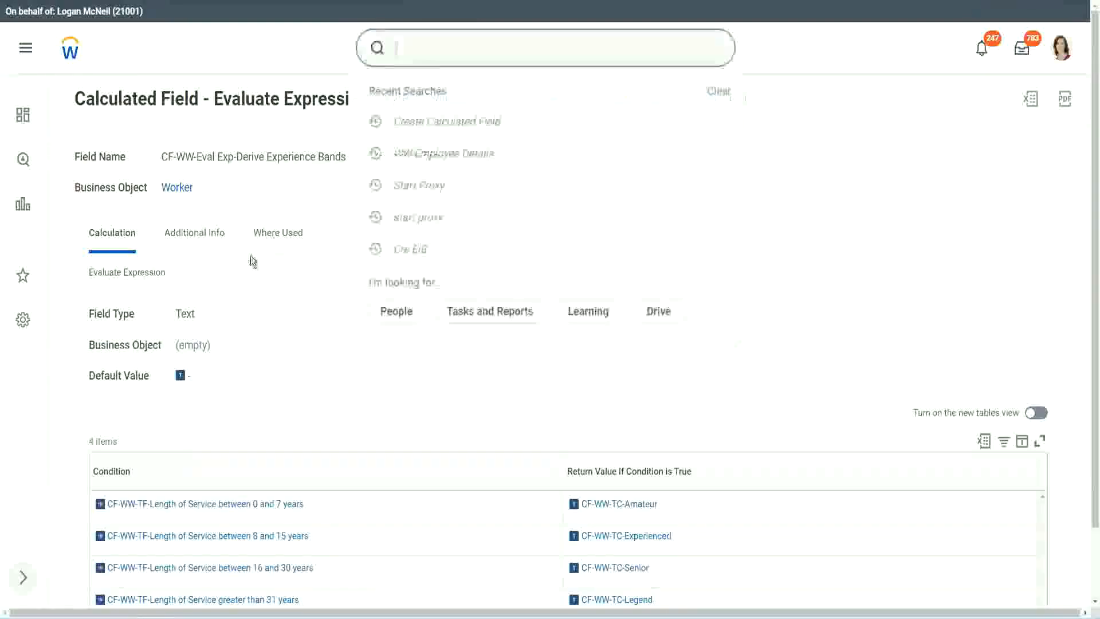
{"action": "left_click", "coordinate": [779, 133]}
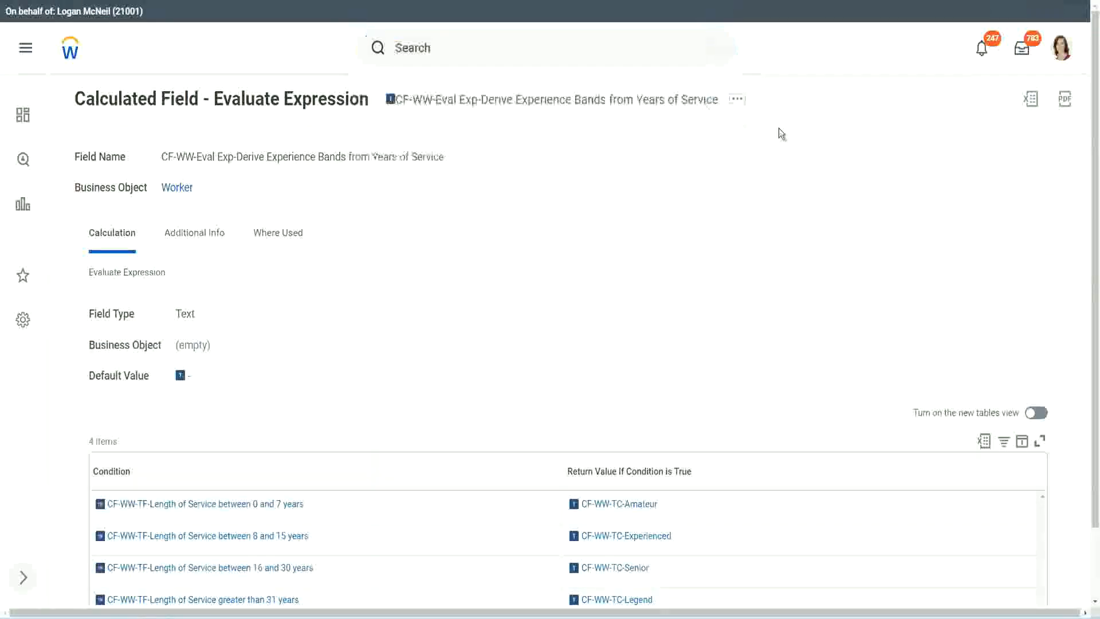
{"action": "left_click", "coordinate": [434, 43]}
{"action": "type", "text": "cre"}
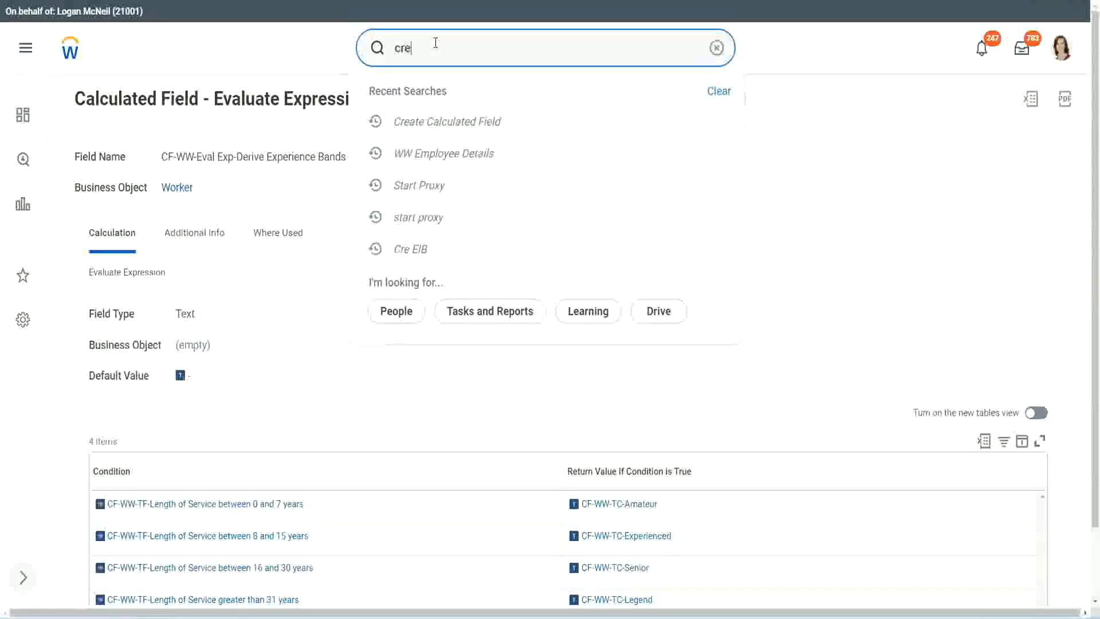
{"action": "type", "text": "ate calc field"}
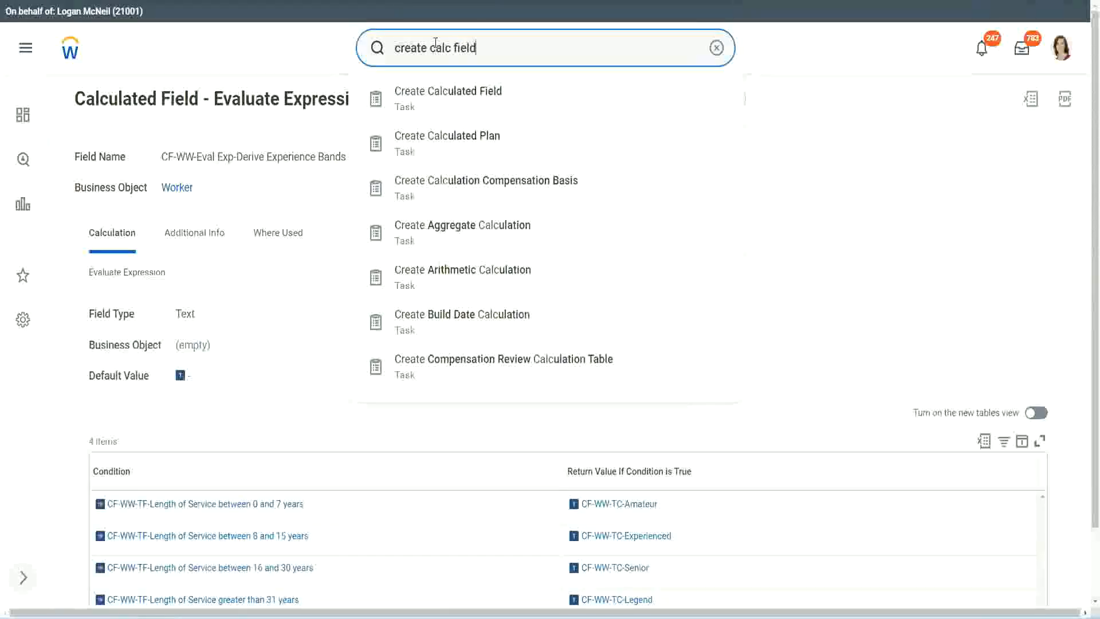
{"action": "left_click", "coordinate": [454, 103]}
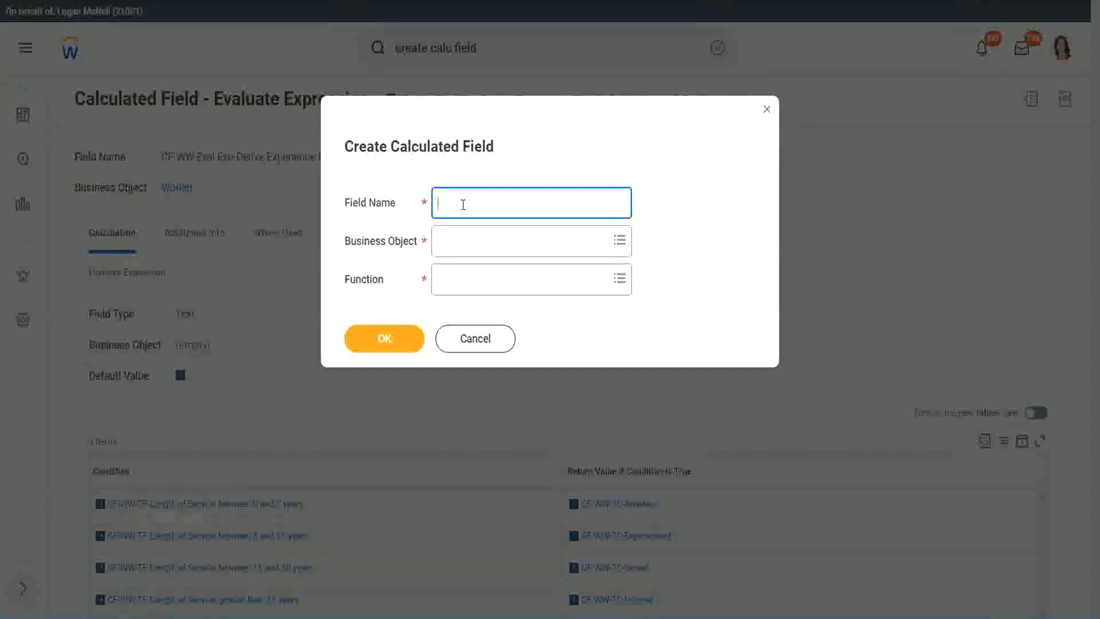
Step: Name the new calculated field "CF-WW-LRB-Identify Experience Bands from years of Service"
{"action": "type", "text": "CF-WW-LRB-Identify Exeperience"}
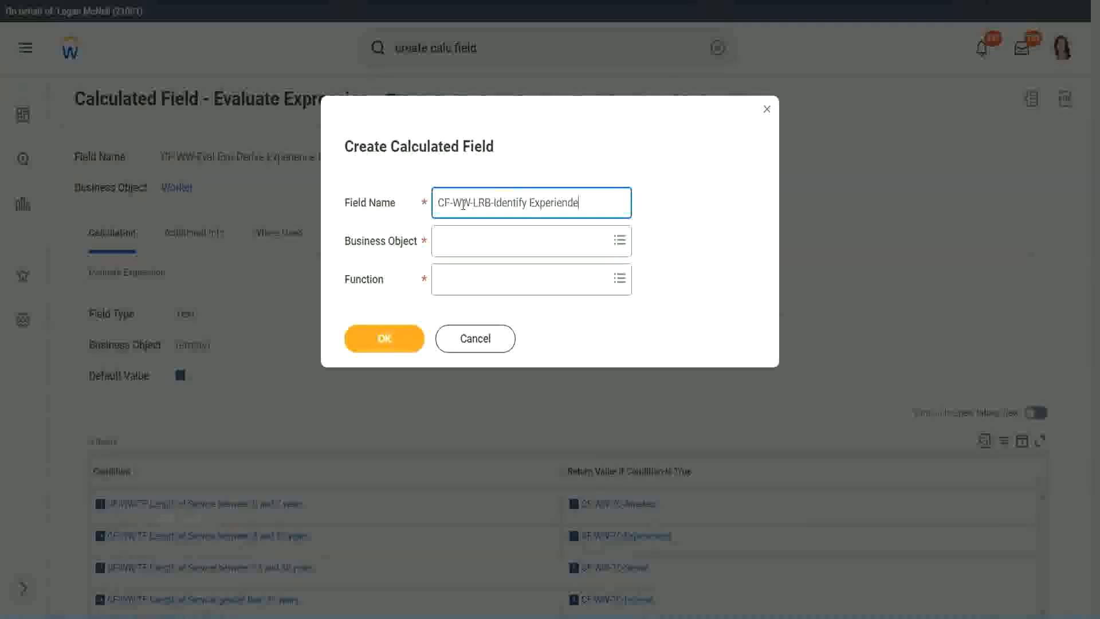
{"action": "key", "text": "BackSpace"}
{"action": "type", "text": "e Bands from "}
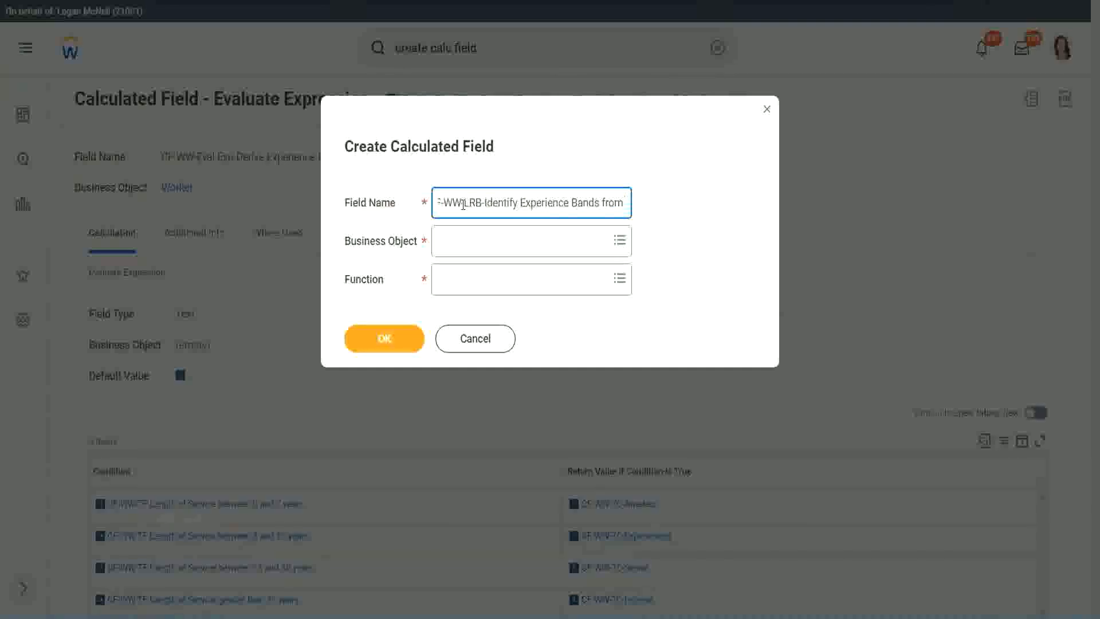
{"action": "type", "text": "years of Service"}
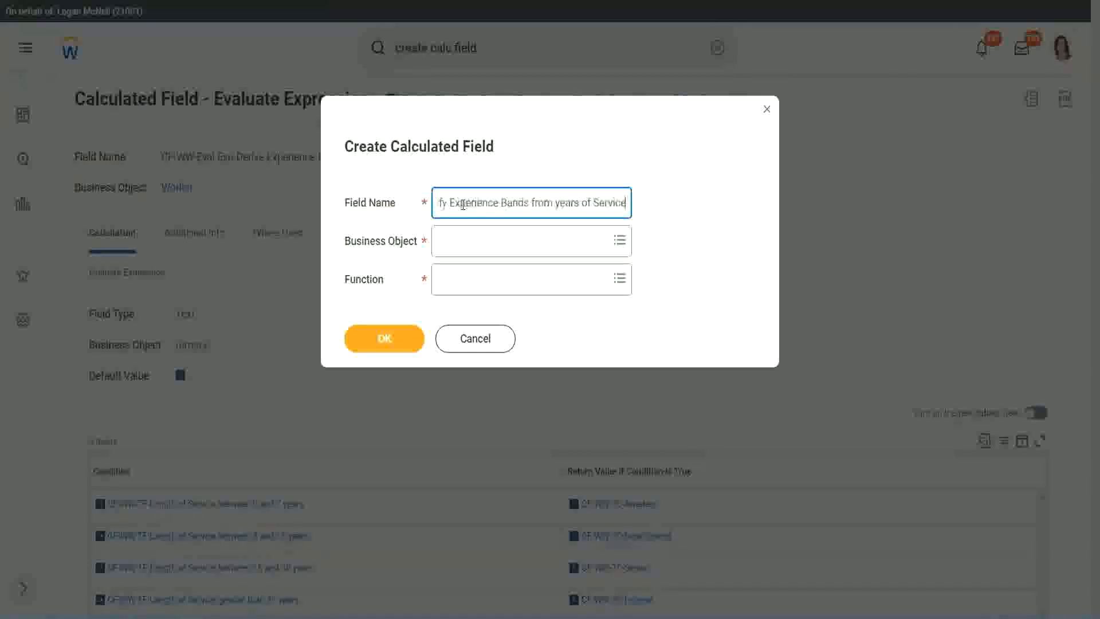
Step: Set the business object to Worker and the function to Lookup Range Band, and confirm the new field
{"action": "key", "text": "Tab"}
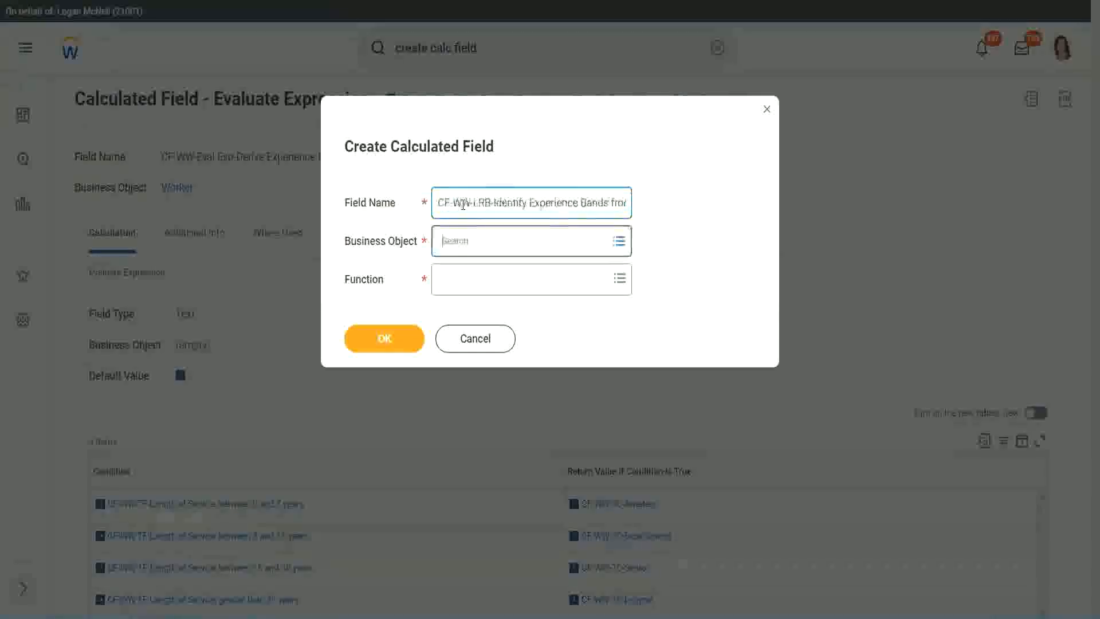
{"action": "type", "text": "wor"}
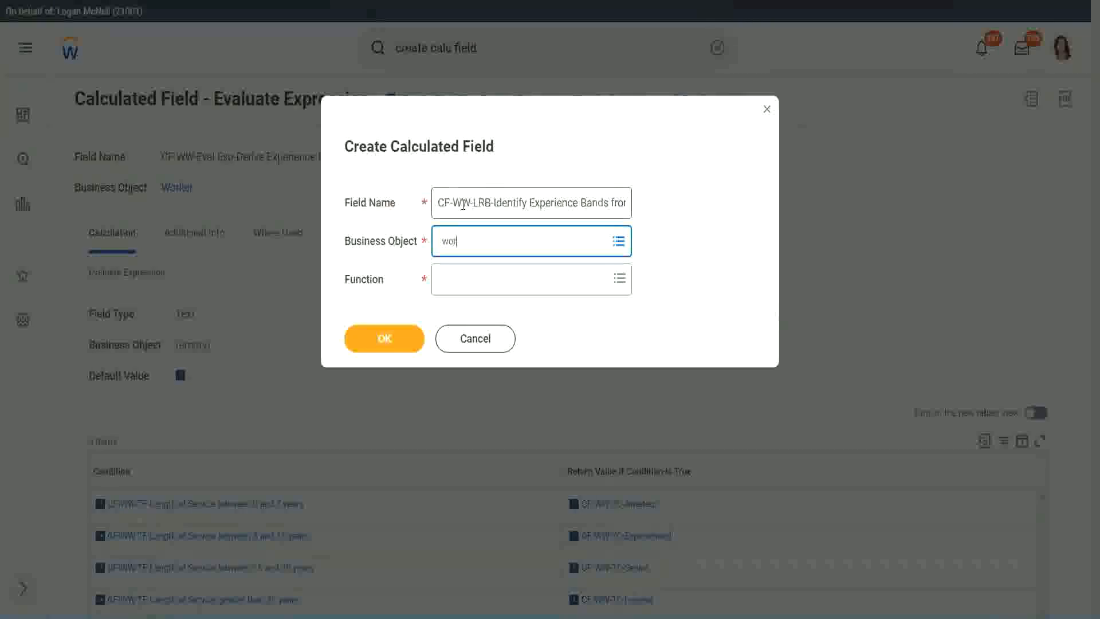
{"action": "type", "text": "ker"}
{"action": "key", "text": "Return"}
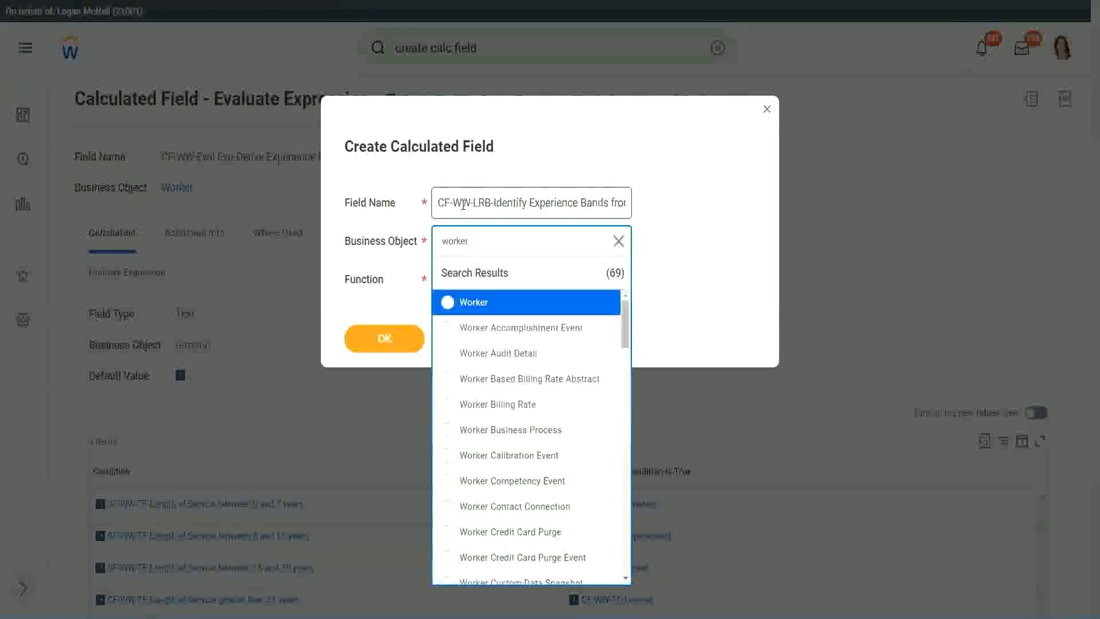
{"action": "key", "text": "Return"}
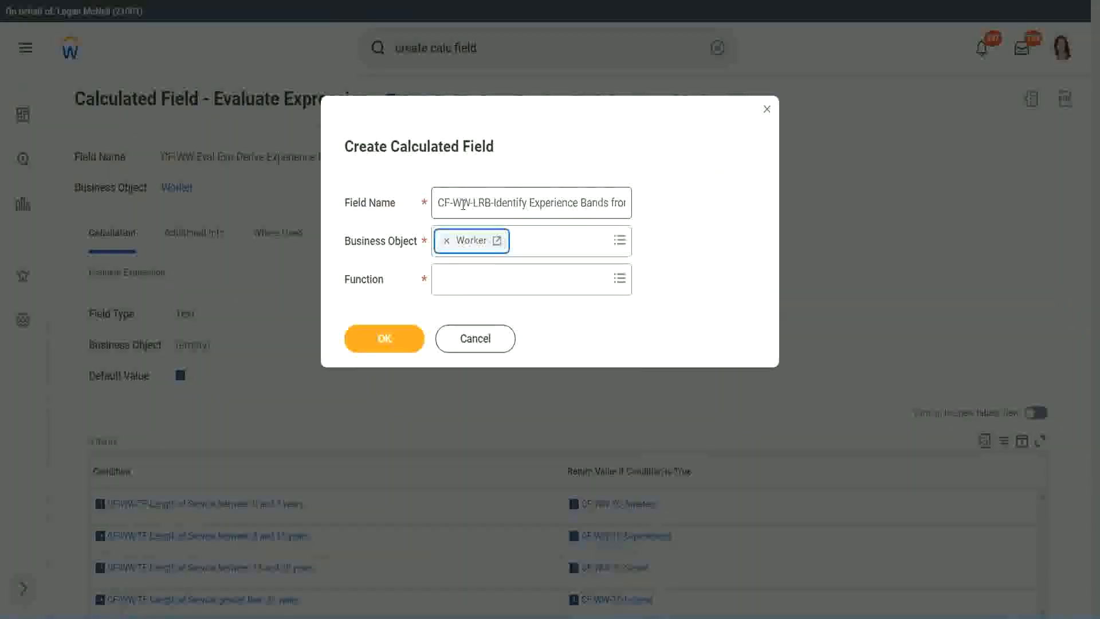
{"action": "key", "text": "Tab"}
{"action": "type", "text": "wh"}
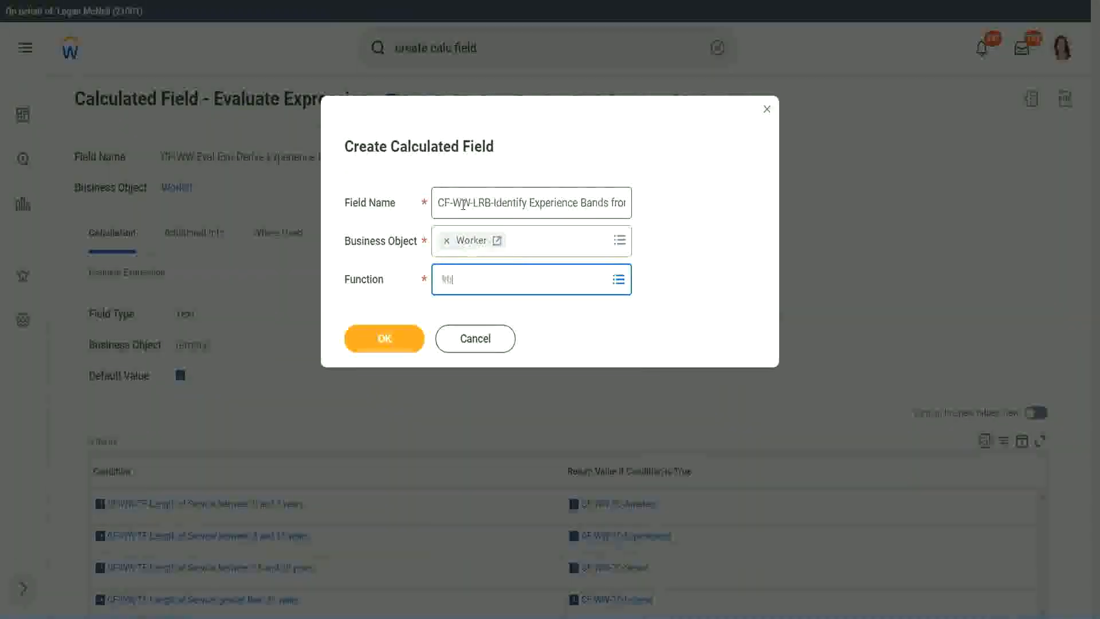
{"action": "key", "text": "Return"}
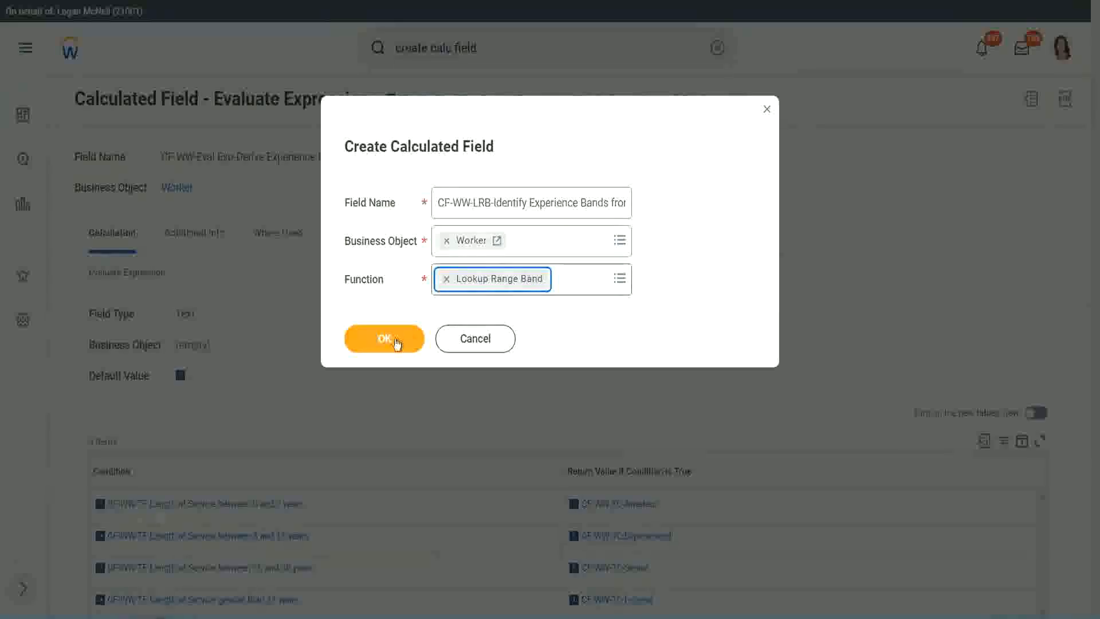
{"action": "left_click", "coordinate": [393, 342]}
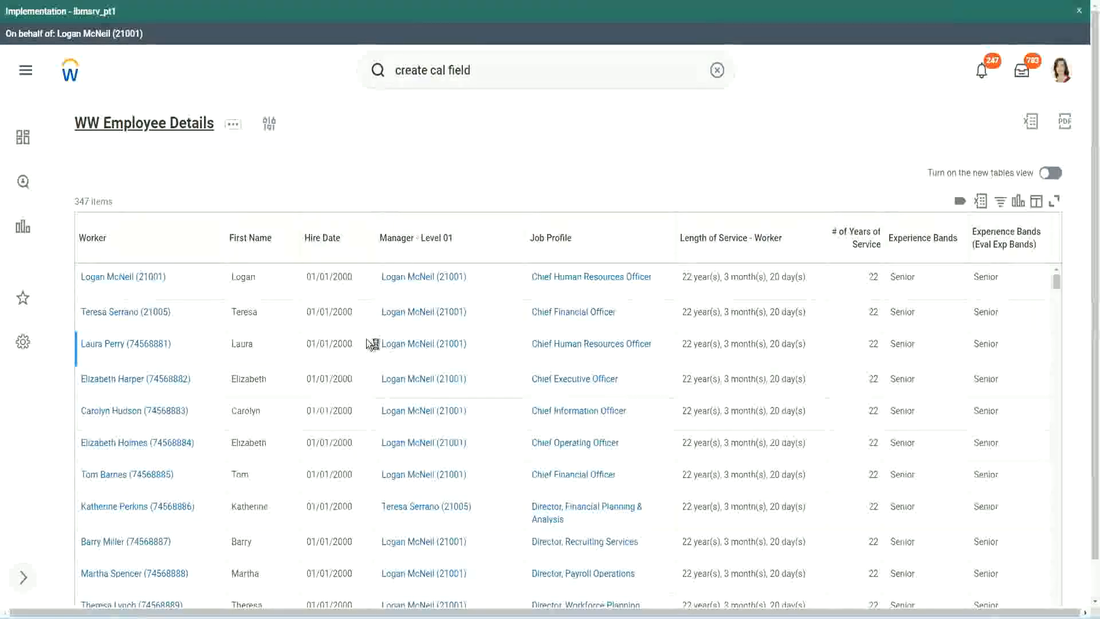
Step: Copy "CF-WW-Convert Text To Number-Number of Years from Length of Service" from the WW Employee Details report definition and set it as the source field
{"action": "scroll", "coordinate": [363, 380], "scroll_direction": "down", "scroll_amount": 6}
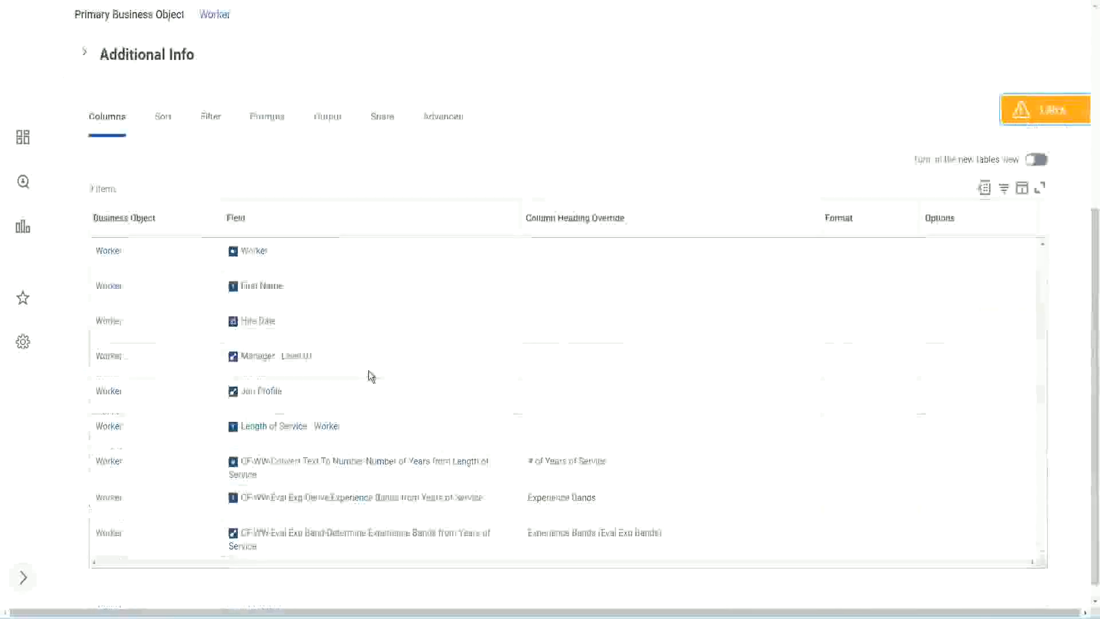
{"action": "right_click", "coordinate": [347, 447]}
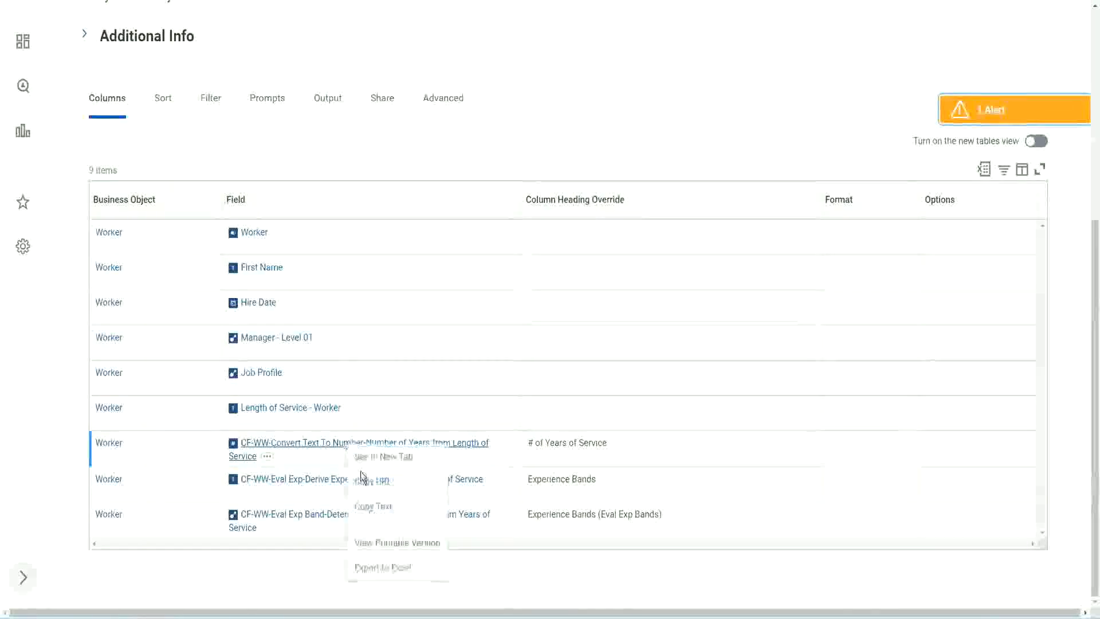
{"action": "left_click", "coordinate": [379, 510]}
{"action": "key", "text": "ctrl+Tab"}
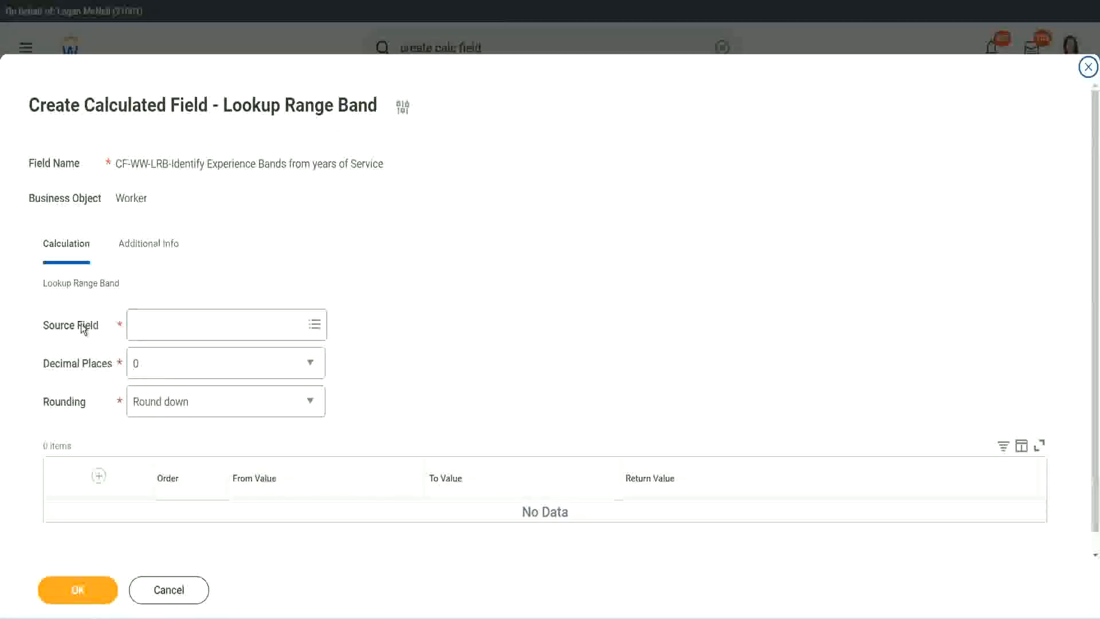
{"action": "left_click", "coordinate": [171, 325]}
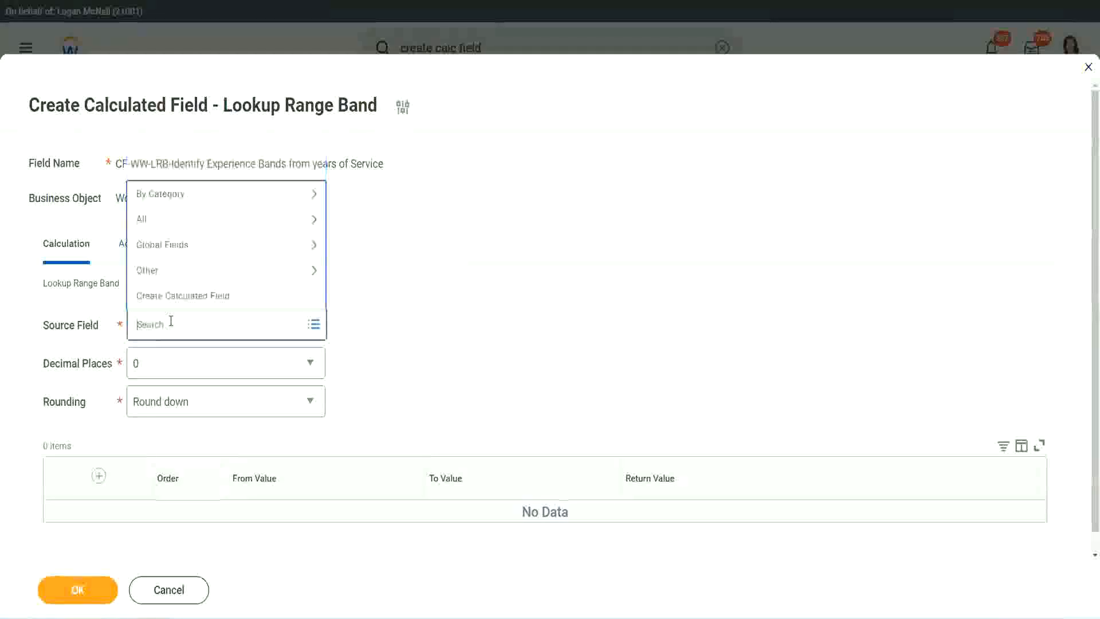
{"action": "key", "text": "ctrl+v"}
{"action": "key", "text": "Return"}
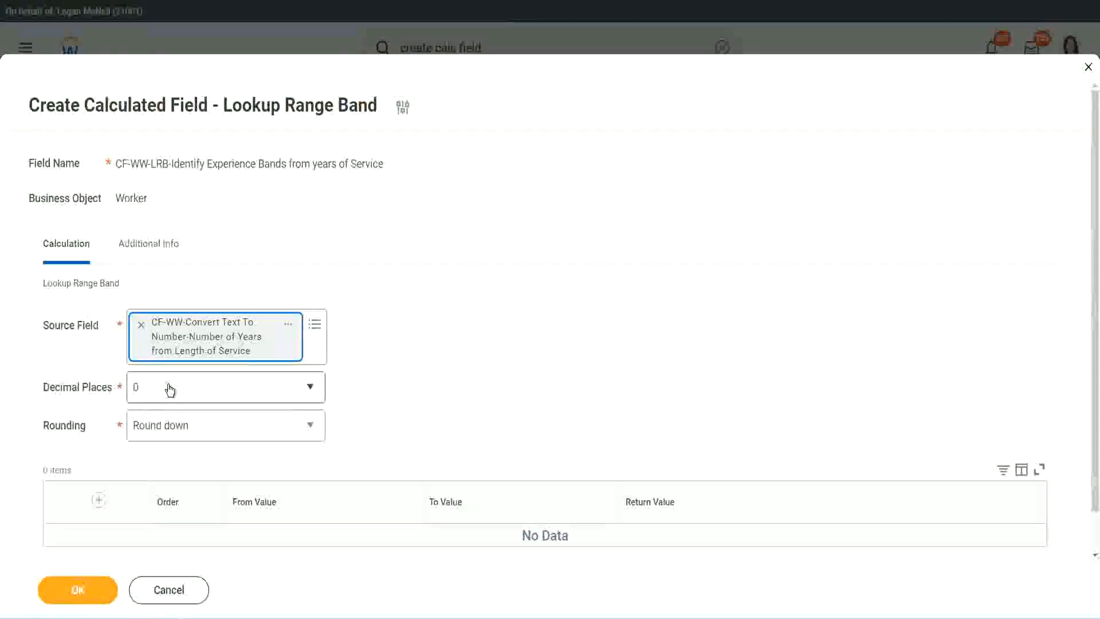
Step: Keep the decimal places at 0 and set the rounding to Round
{"action": "left_click", "coordinate": [215, 394]}
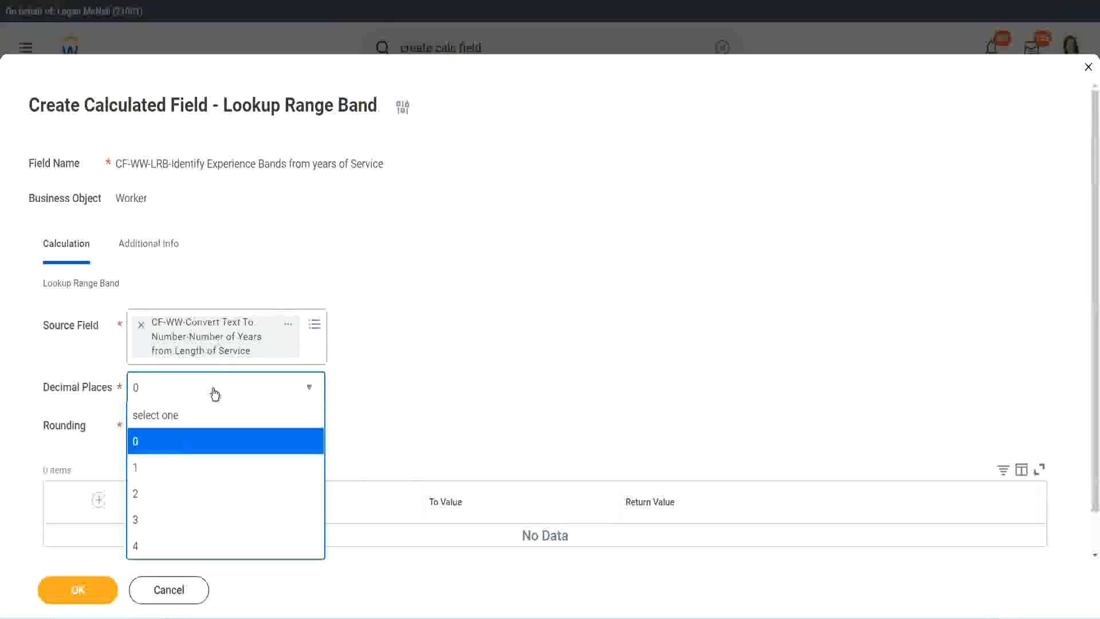
{"action": "left_click", "coordinate": [428, 377]}
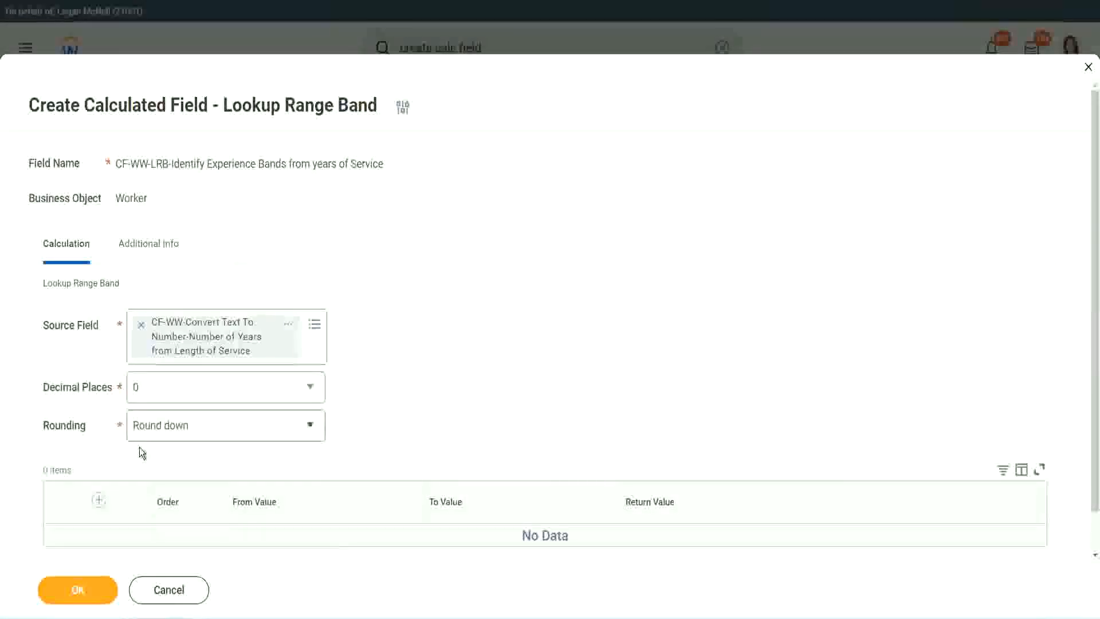
{"action": "left_click", "coordinate": [176, 429]}
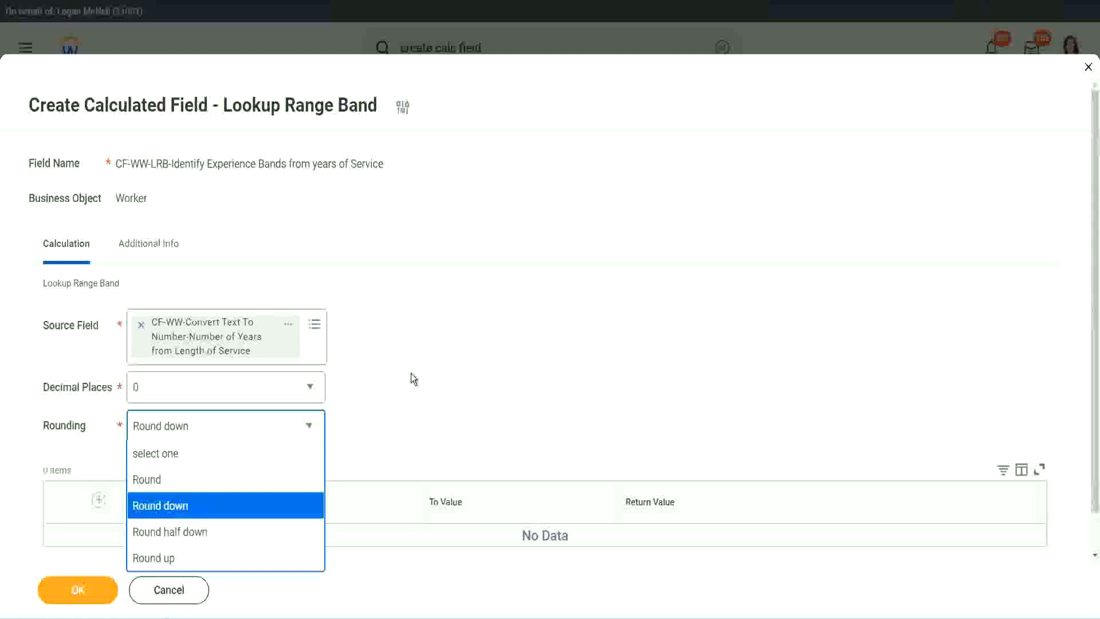
{"action": "left_click", "coordinate": [387, 422]}
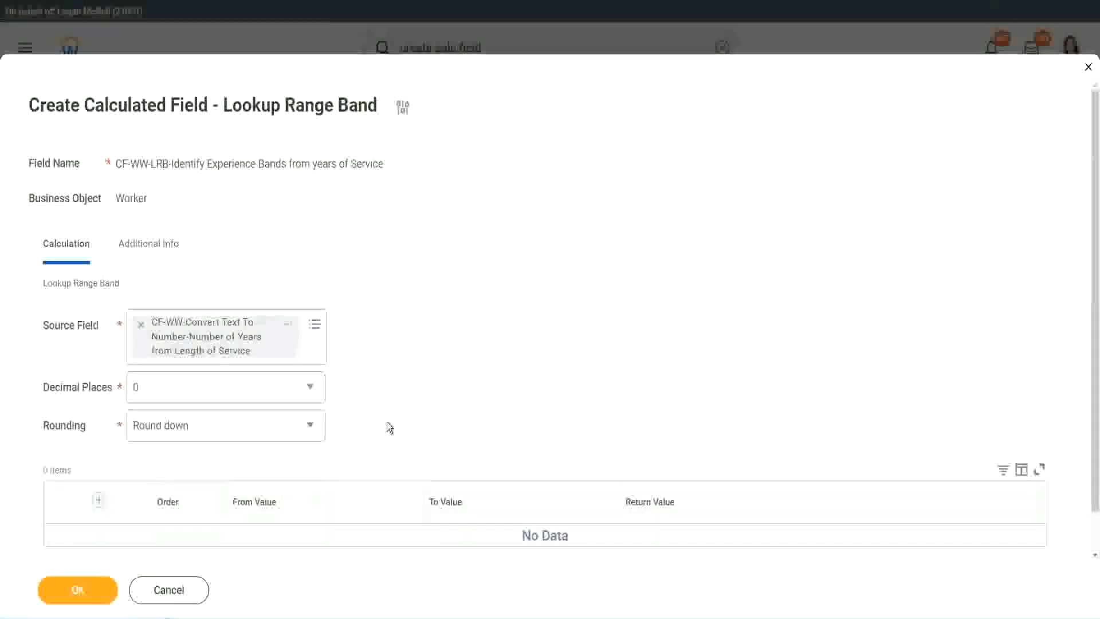
{"action": "left_click", "coordinate": [189, 431]}
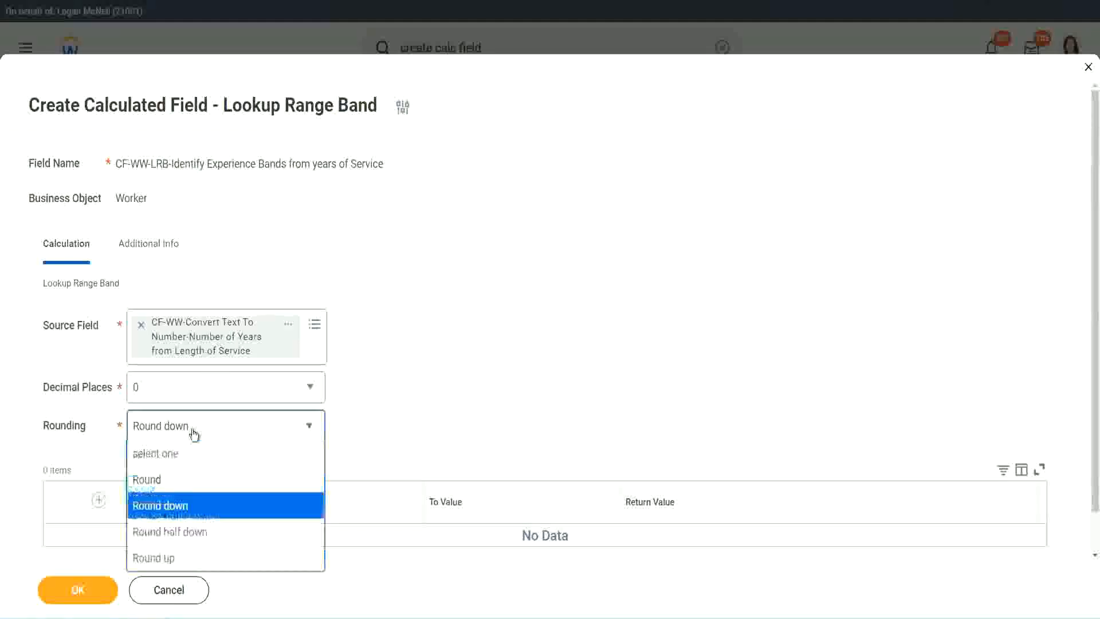
{"action": "left_click", "coordinate": [183, 481]}
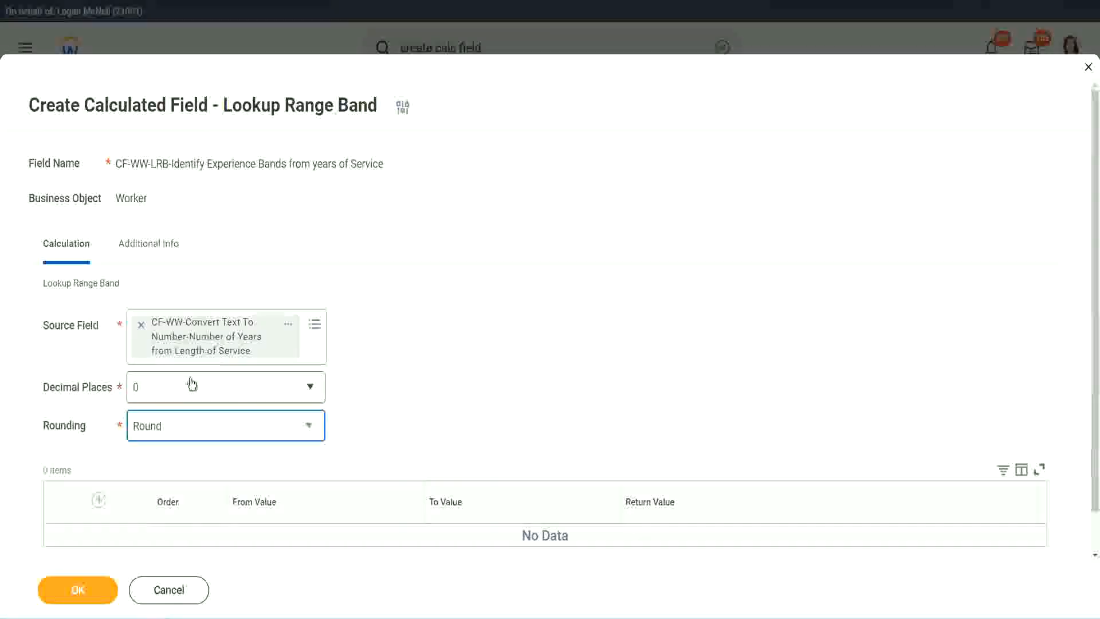
Step: Add a range band row from 0 to 7 with the return value Amateur
{"action": "left_click", "coordinate": [101, 500]}
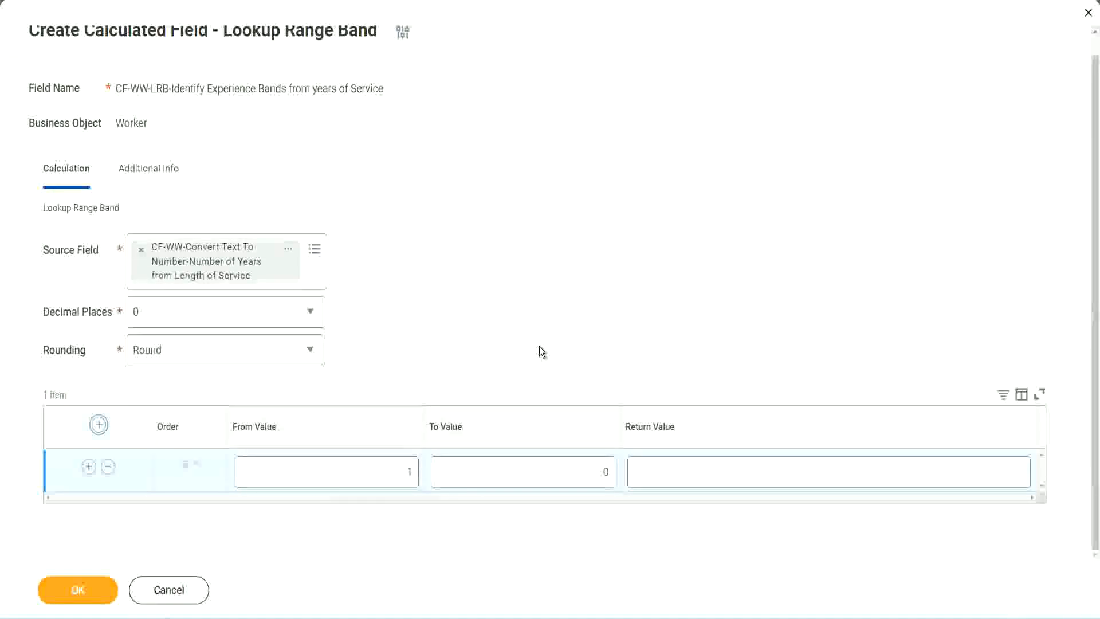
{"action": "left_click", "coordinate": [401, 476]}
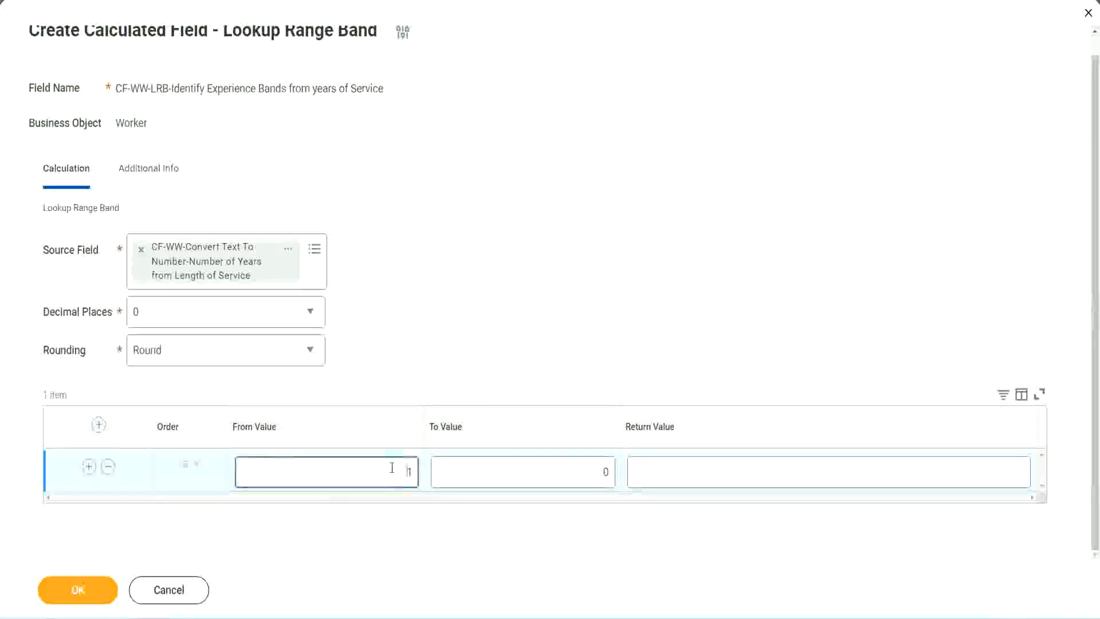
{"action": "type", "text": "0"}
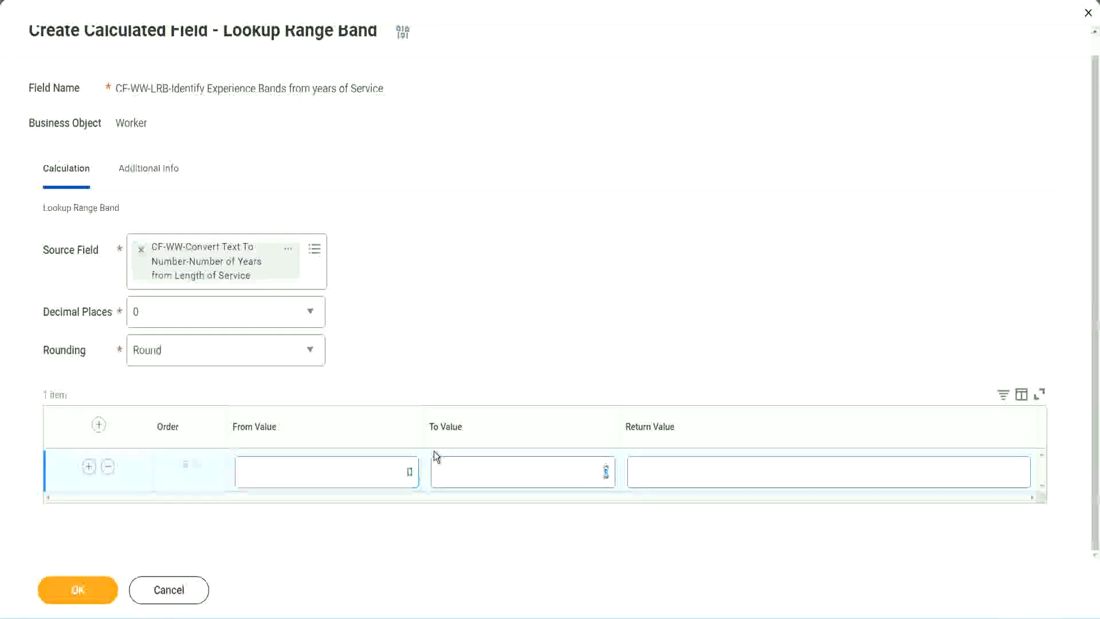
{"action": "key", "text": "Tab"}
{"action": "type", "text": "7"}
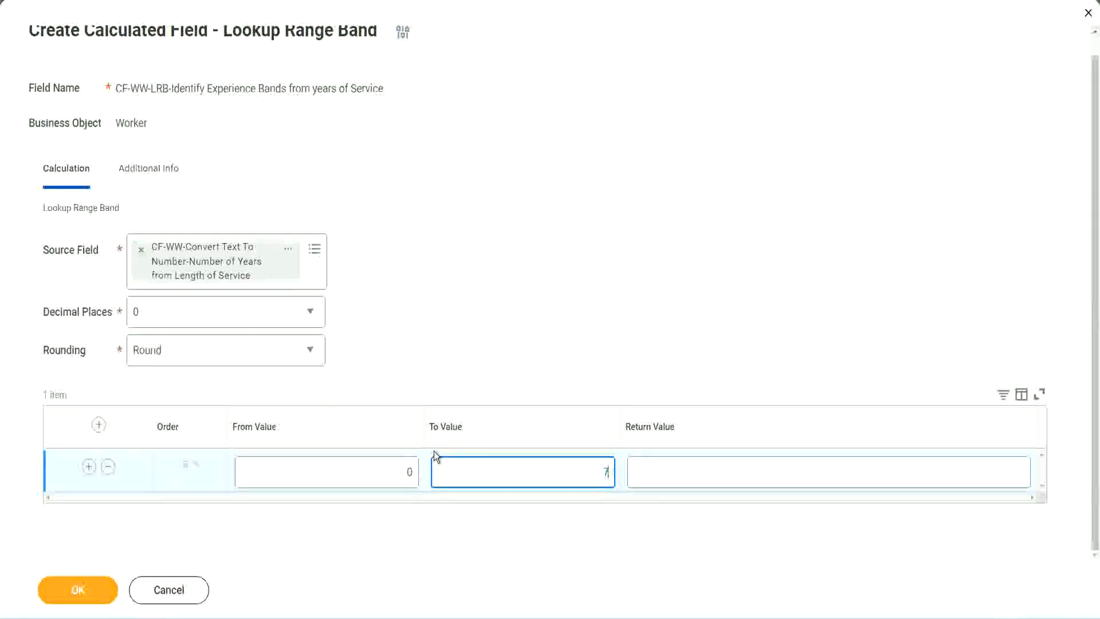
{"action": "key", "text": "Tab"}
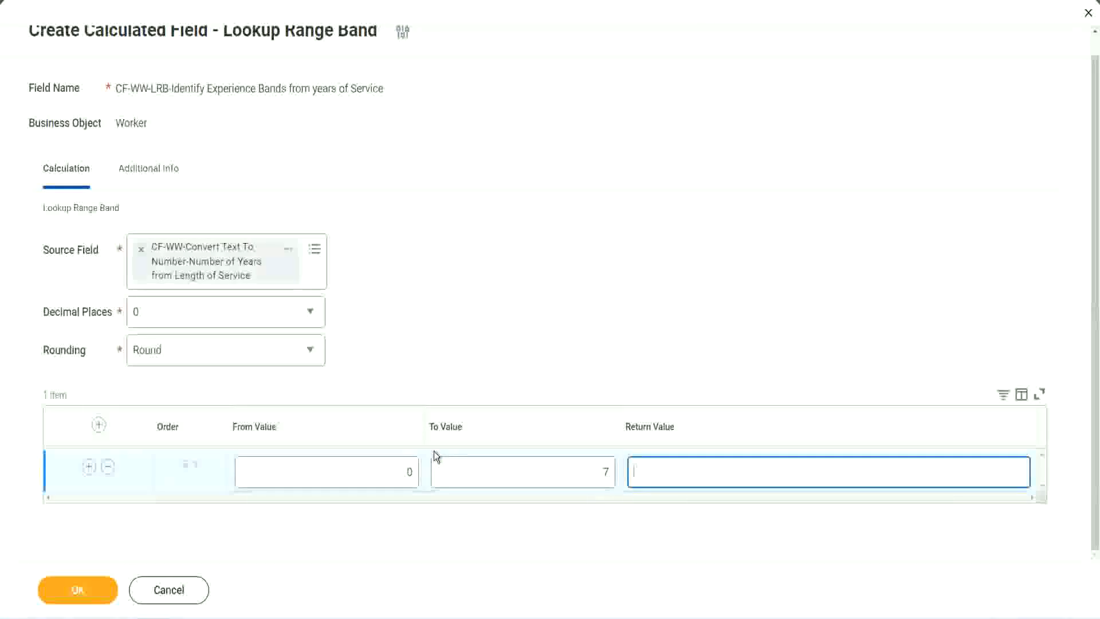
{"action": "type", "text": "Amateur"}
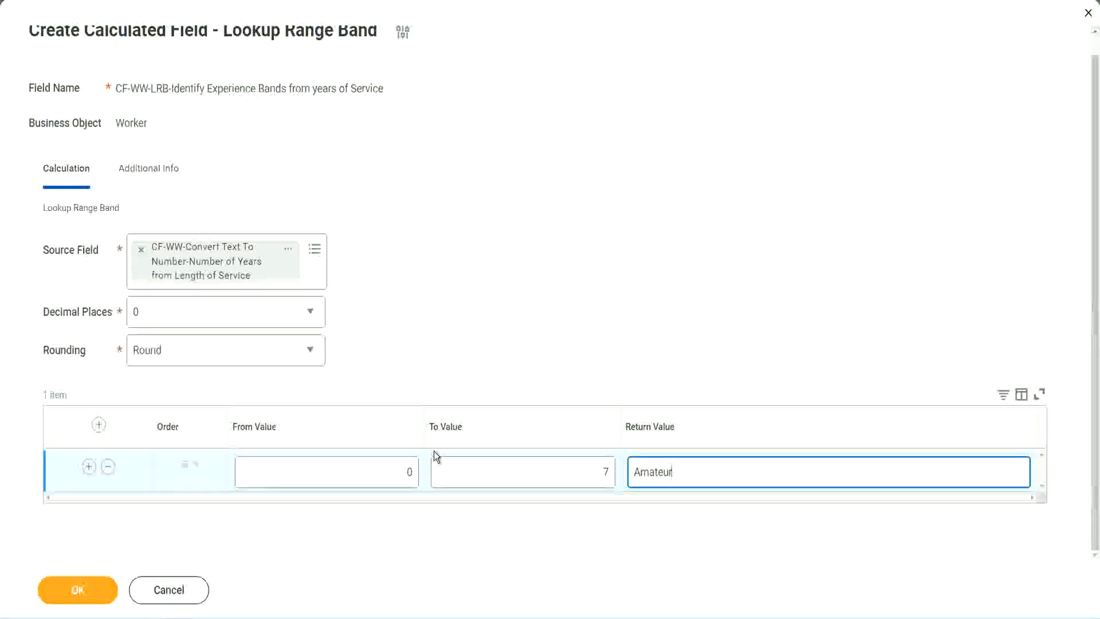
{"action": "left_click", "coordinate": [381, 472]}
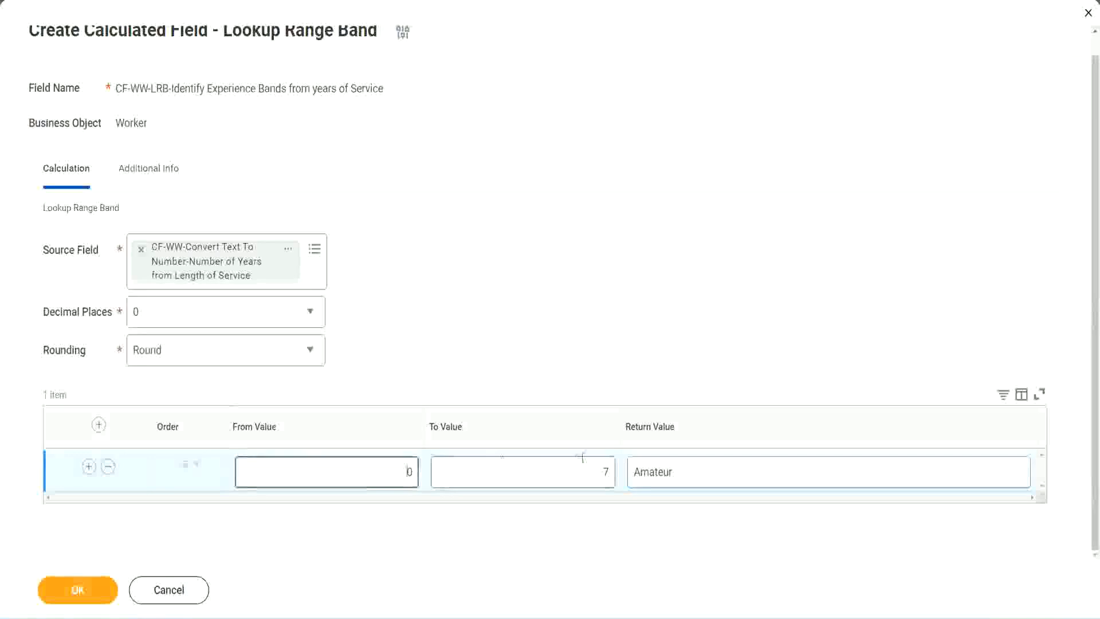
Step: Add a second range band row from 8 to 15 with the return value Experienced
{"action": "left_click", "coordinate": [595, 464]}
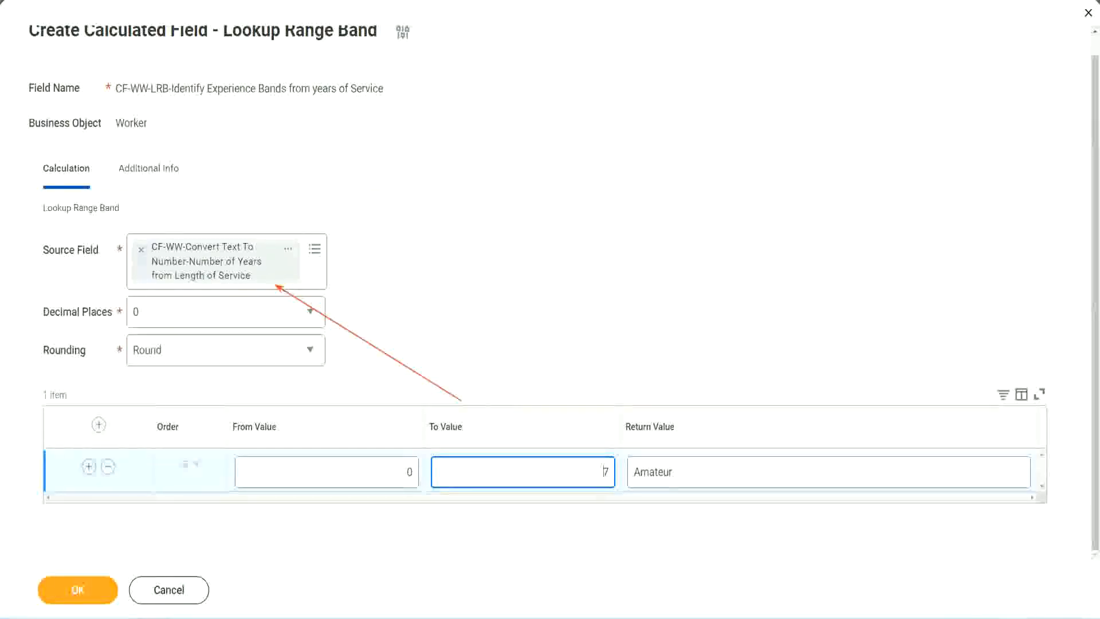
{"action": "left_click", "coordinate": [90, 465]}
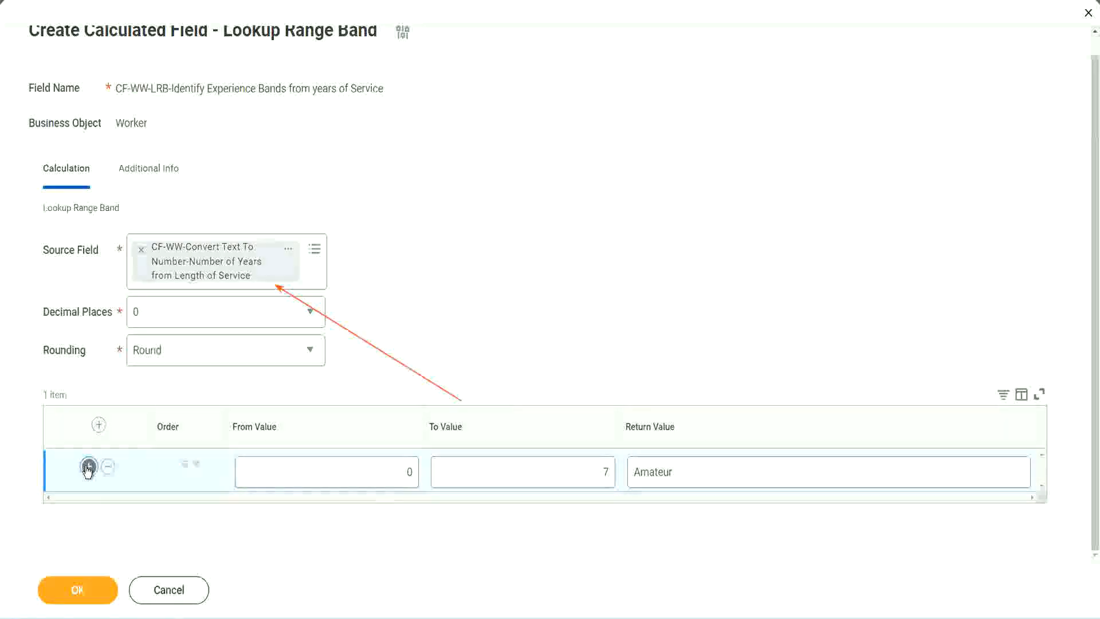
{"action": "double_click", "coordinate": [410, 513]}
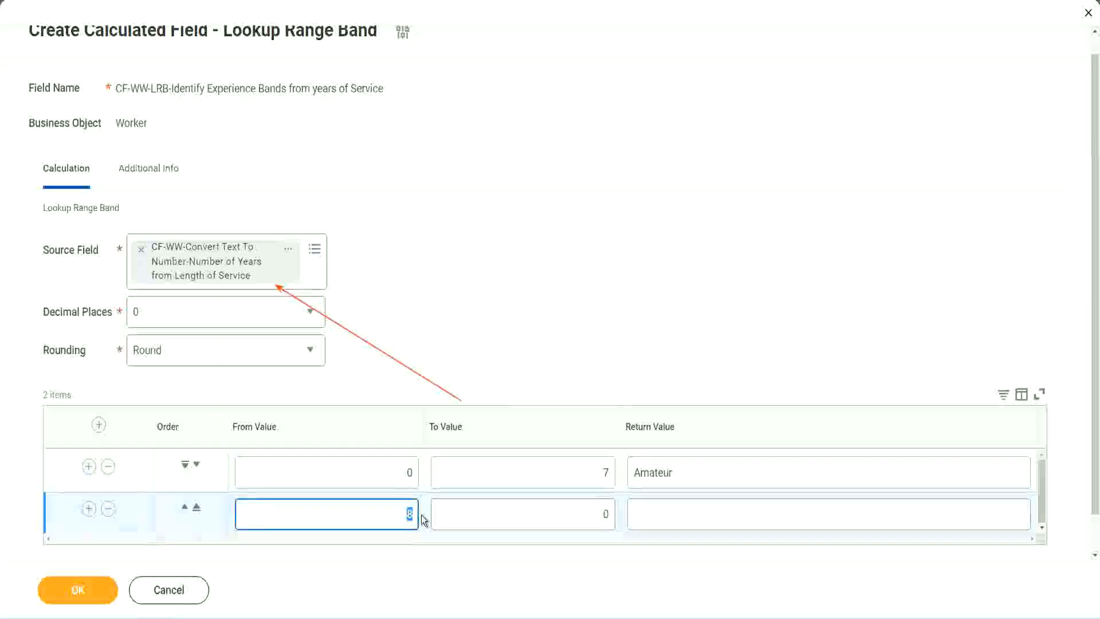
{"action": "left_click", "coordinate": [398, 476]}
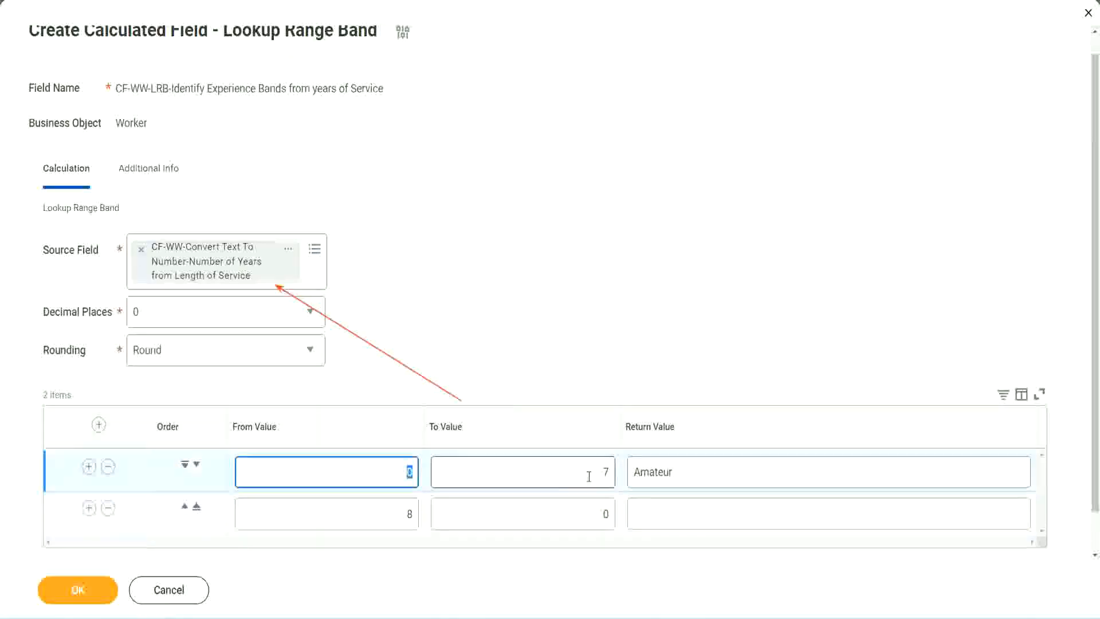
{"action": "left_click", "coordinate": [598, 475]}
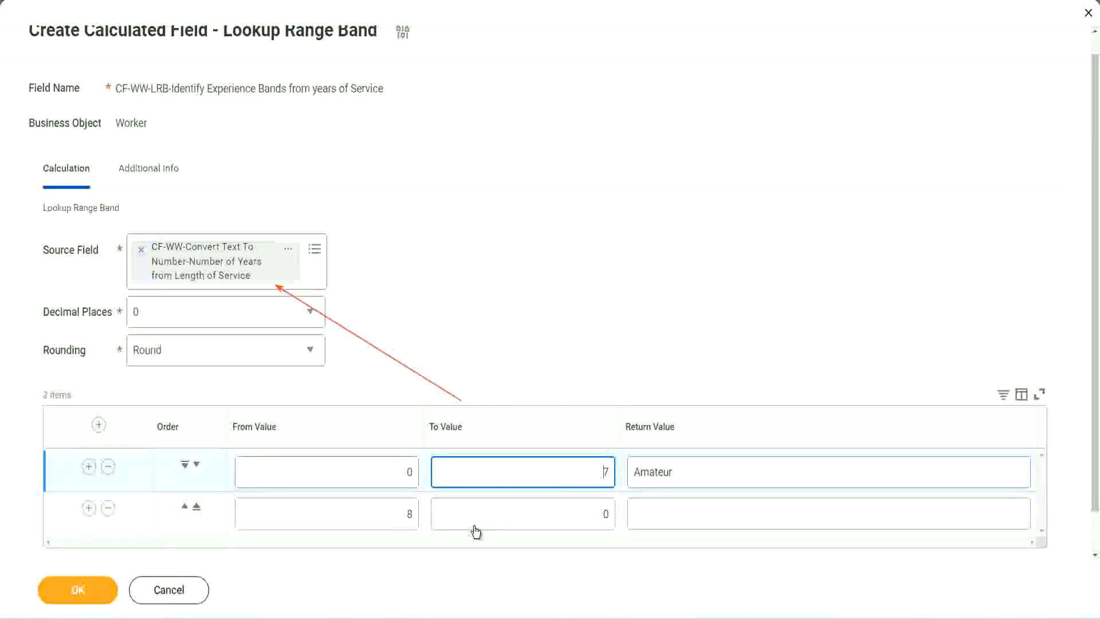
{"action": "left_click", "coordinate": [395, 518]}
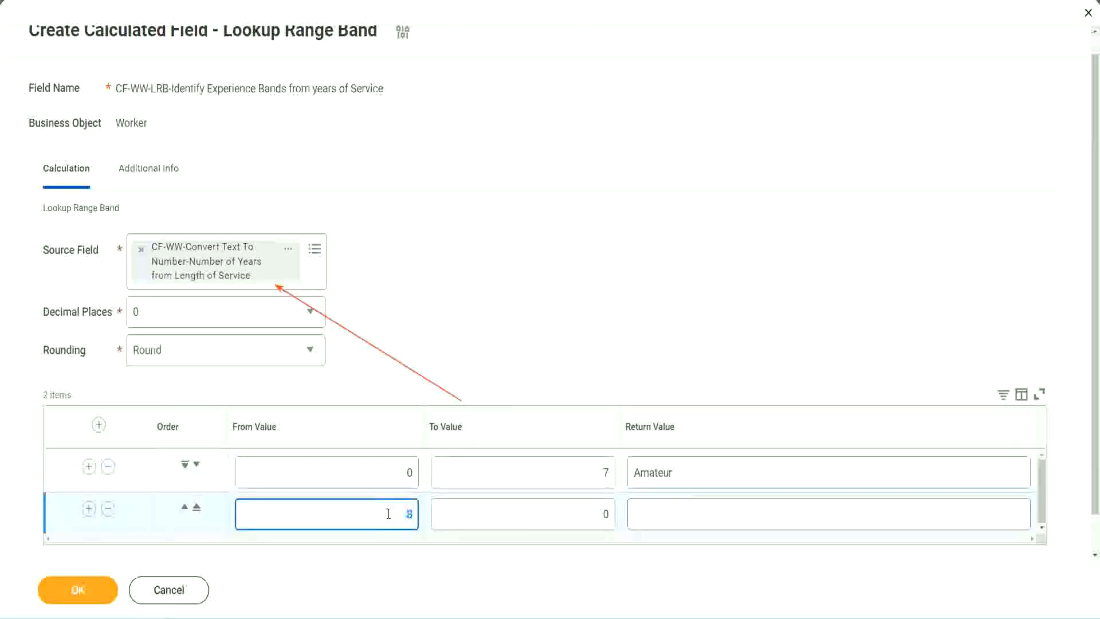
{"action": "left_click", "coordinate": [388, 513]}
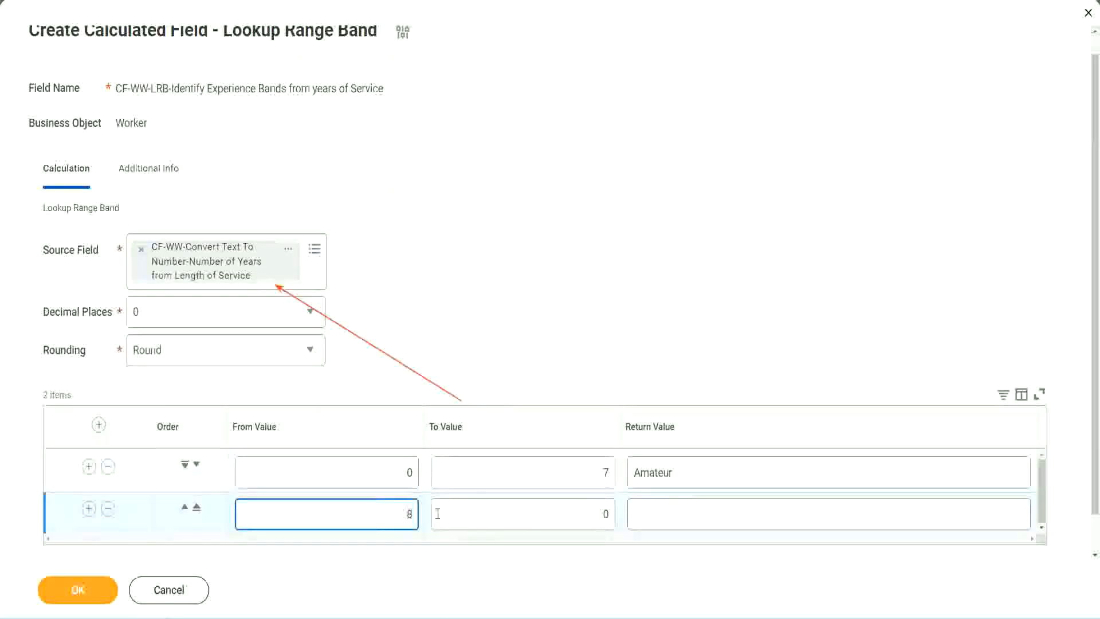
{"action": "left_click", "coordinate": [595, 514]}
{"action": "key", "text": "BackSpace"}
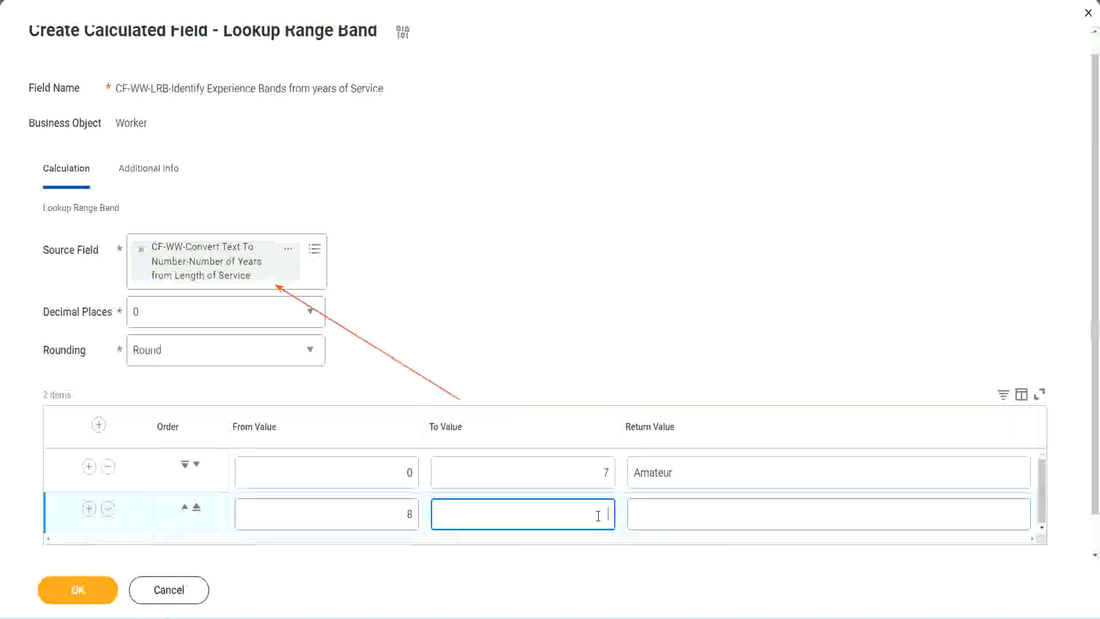
{"action": "type", "text": "15"}
{"action": "left_click", "coordinate": [678, 511]}
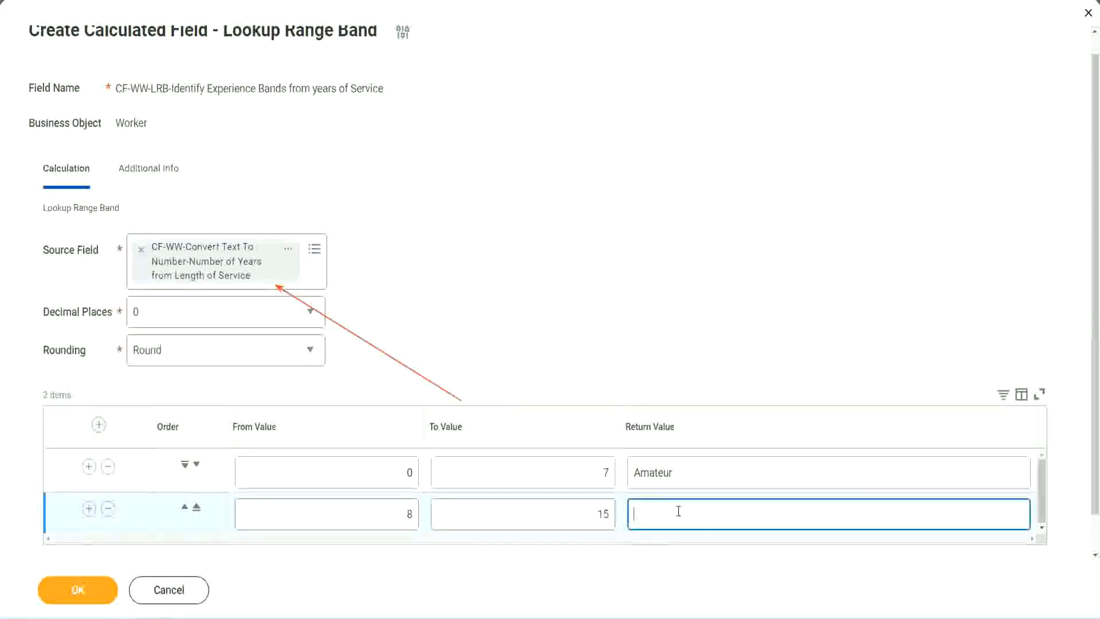
{"action": "type", "text": "Experienced"}
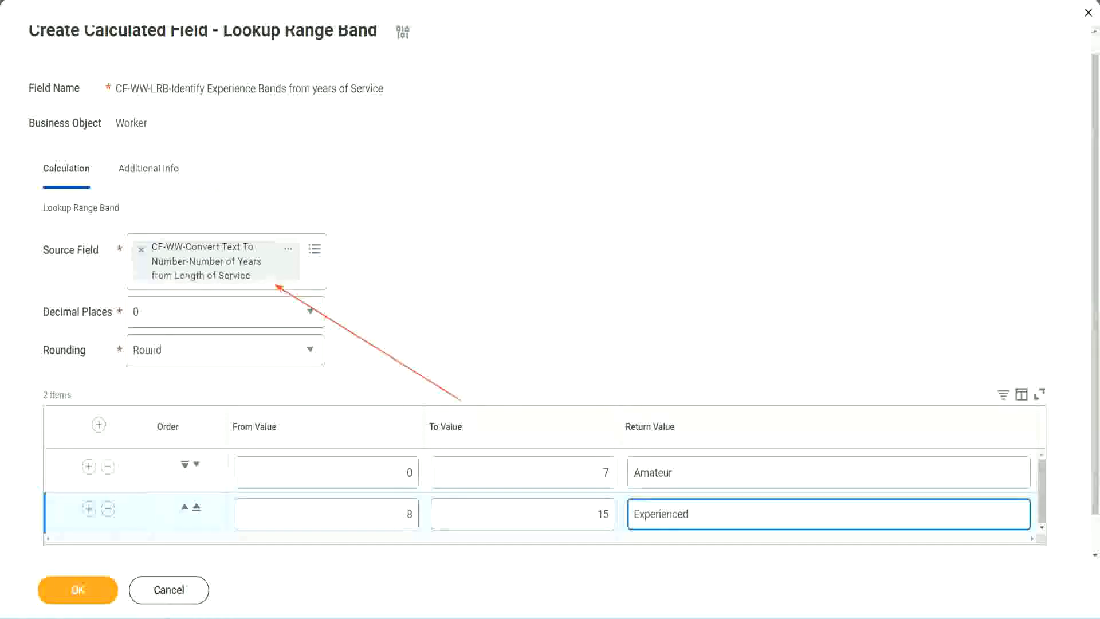
Step: Add a third range band row from 16 to 30 with the return value Senior
{"action": "left_click", "coordinate": [89, 508]}
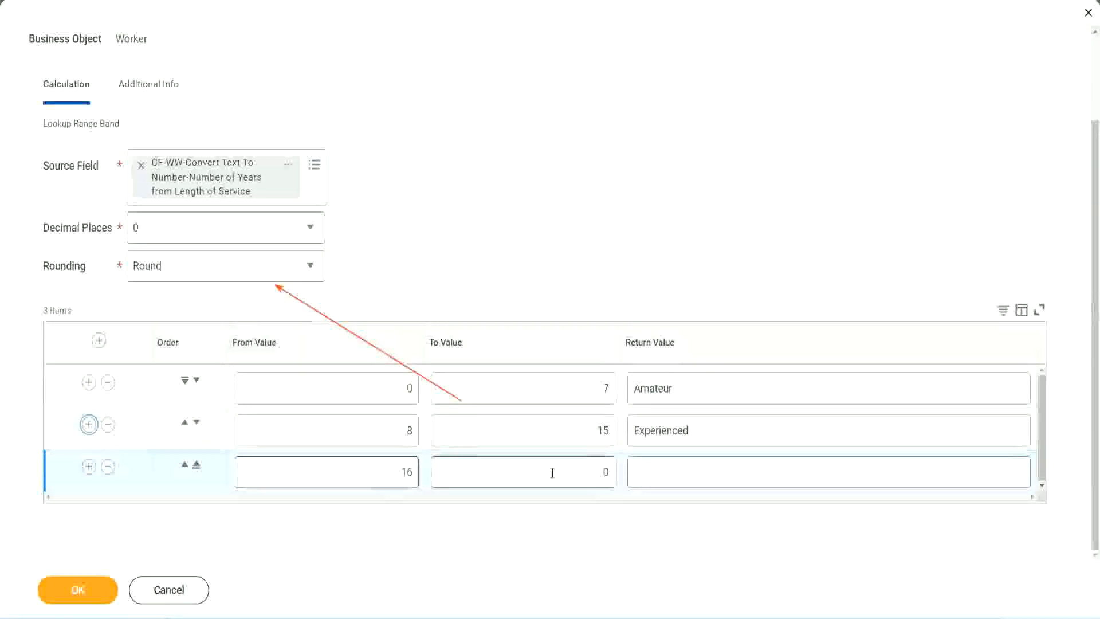
{"action": "left_click", "coordinate": [584, 470]}
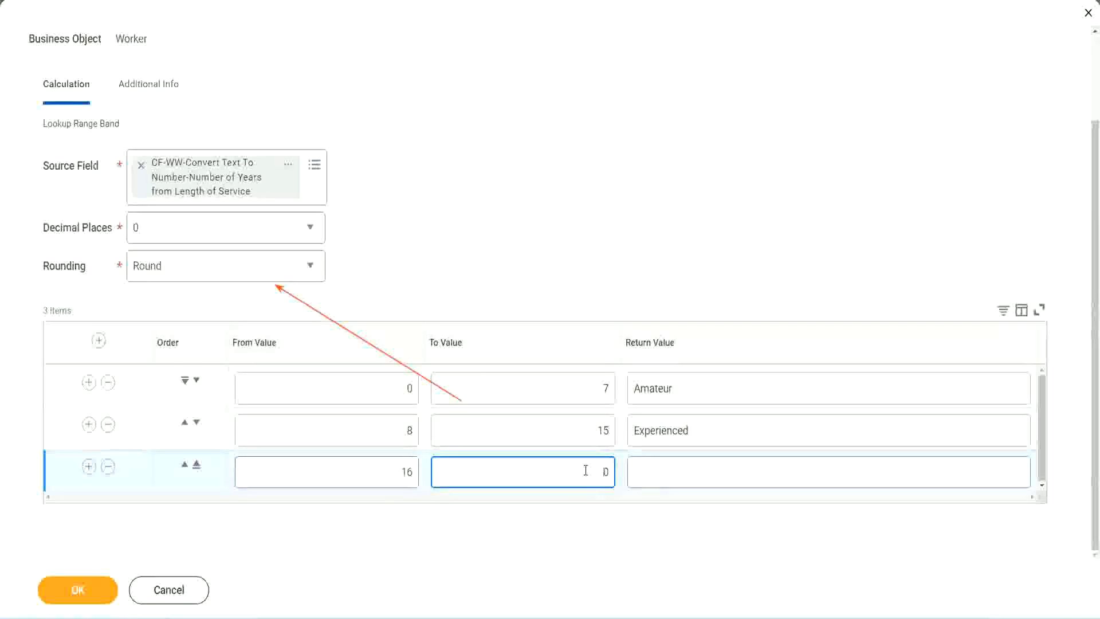
{"action": "type", "text": "3"}
{"action": "key", "text": "Tab"}
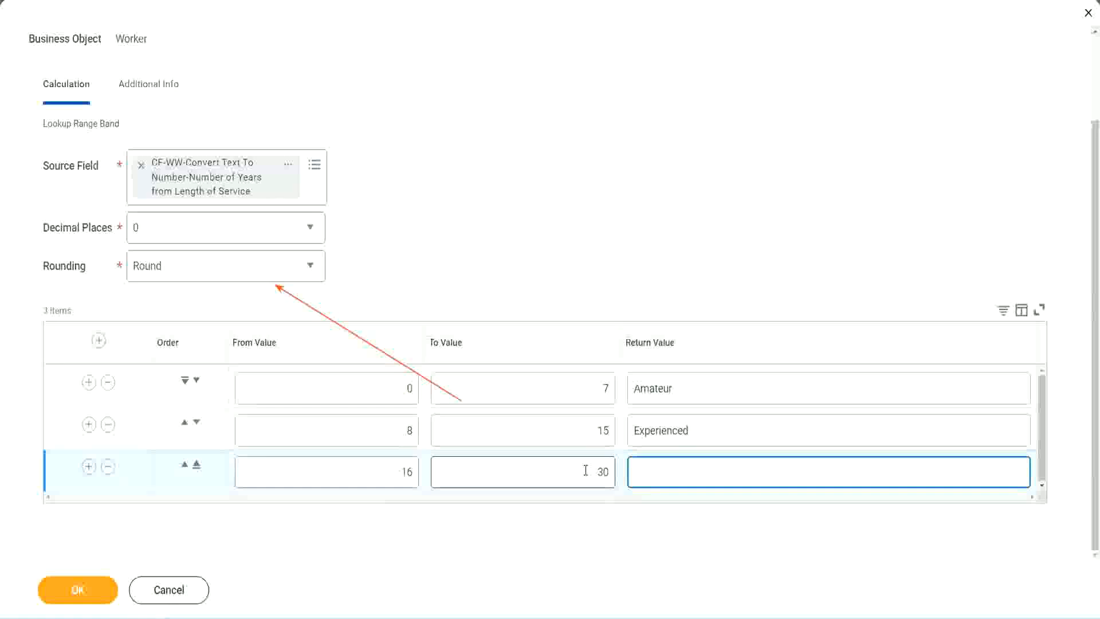
{"action": "type", "text": "L"}
{"action": "type", "text": "Senior"}
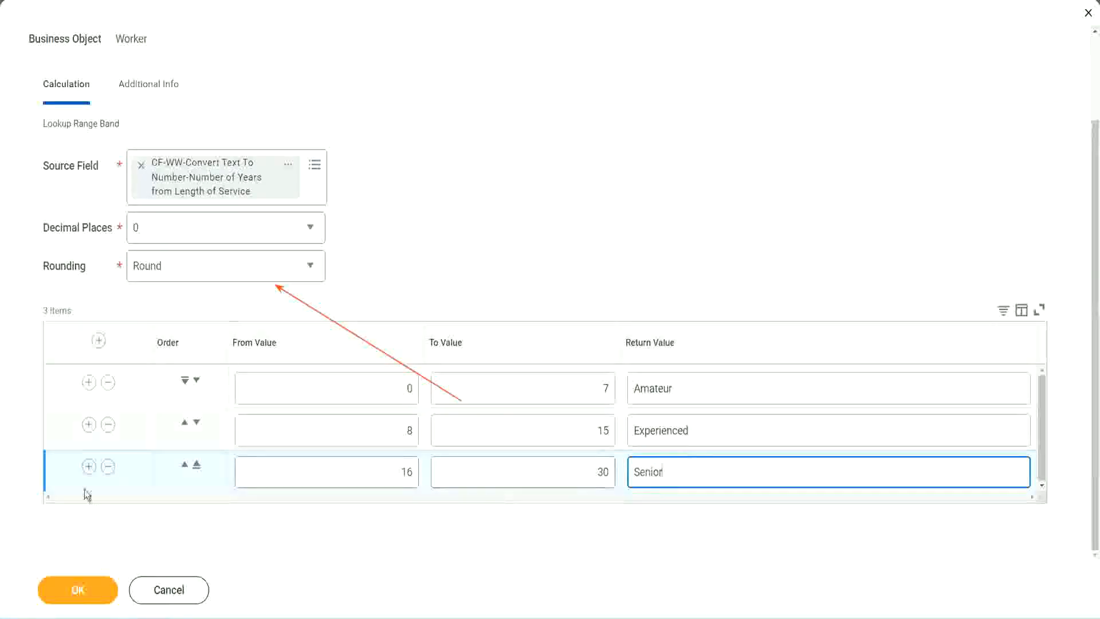
Step: Add a fourth range band row from 31 to 1000 with the return value Legend
{"action": "left_click", "coordinate": [88, 465]}
{"action": "scroll", "coordinate": [208, 434], "scroll_direction": "down", "scroll_amount": 1}
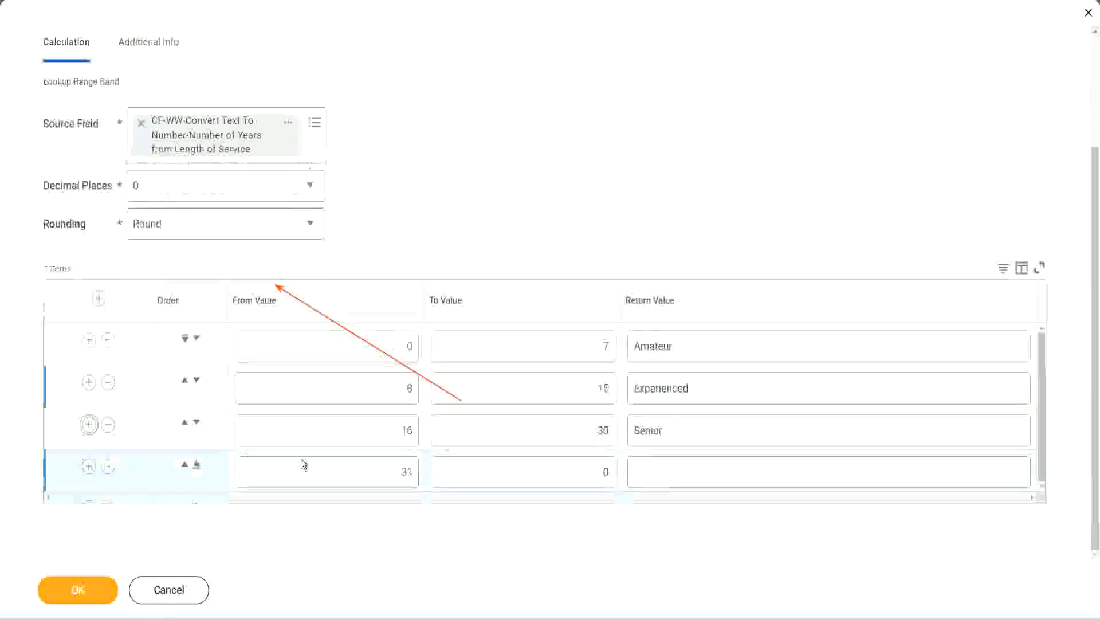
{"action": "left_click", "coordinate": [415, 467]}
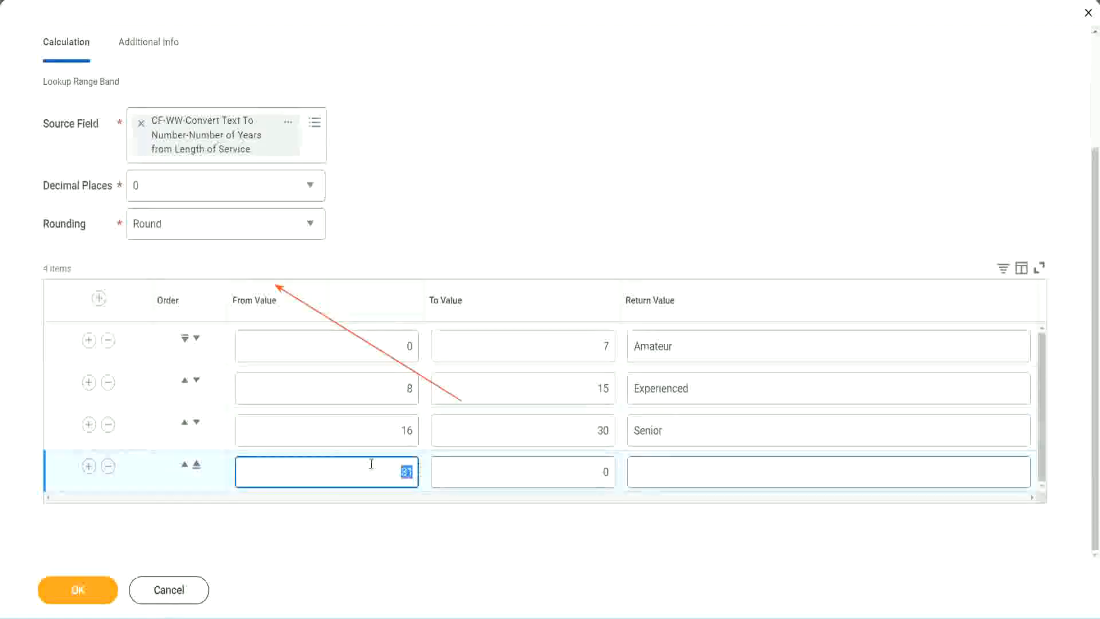
{"action": "left_click", "coordinate": [593, 473]}
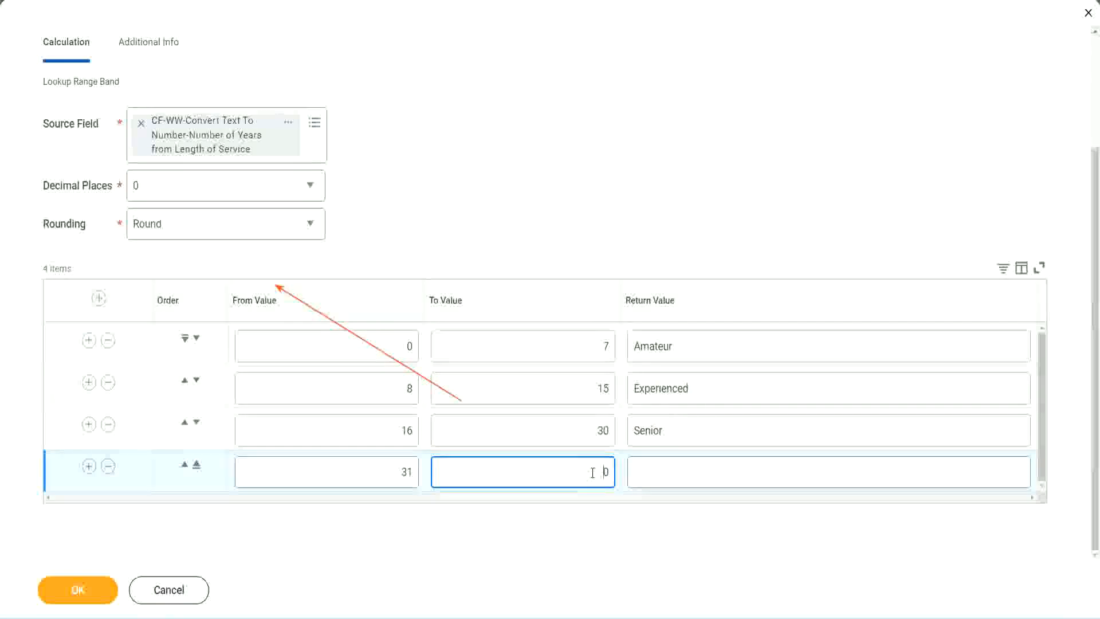
{"action": "type", "text": "1000"}
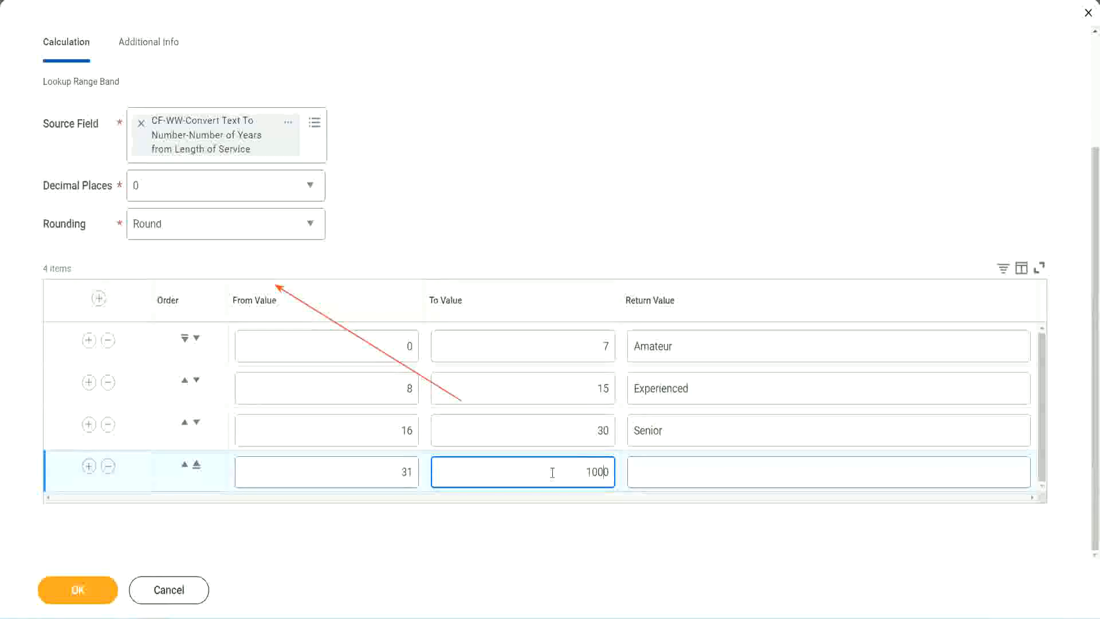
{"action": "left_click", "coordinate": [621, 466]}
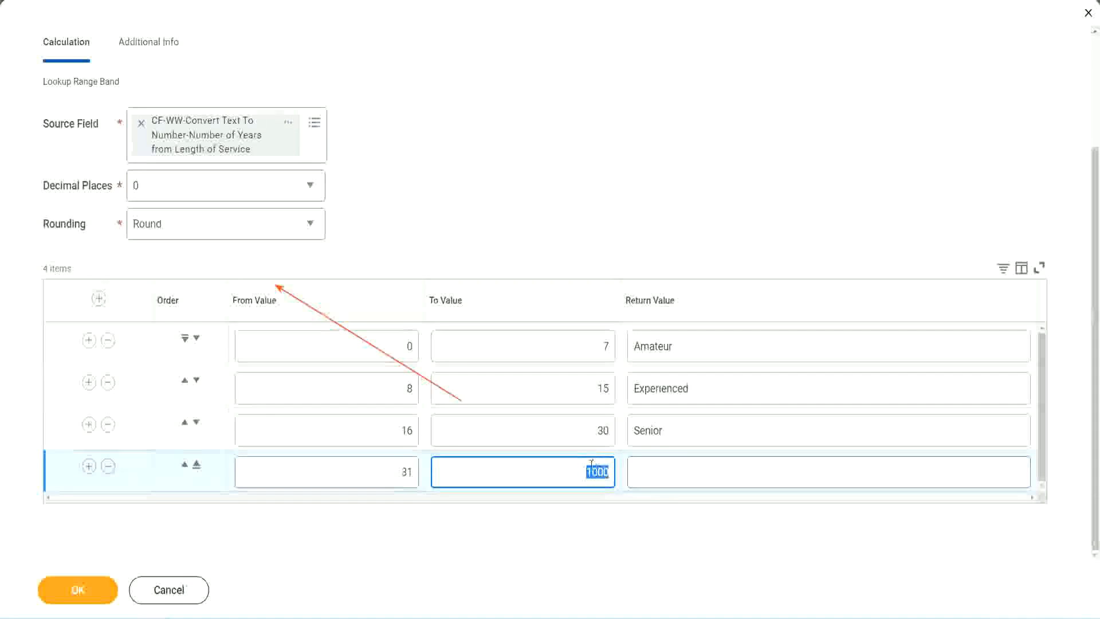
{"action": "left_click_drag", "start_coordinate": [578, 469], "coordinate": [616, 469]}
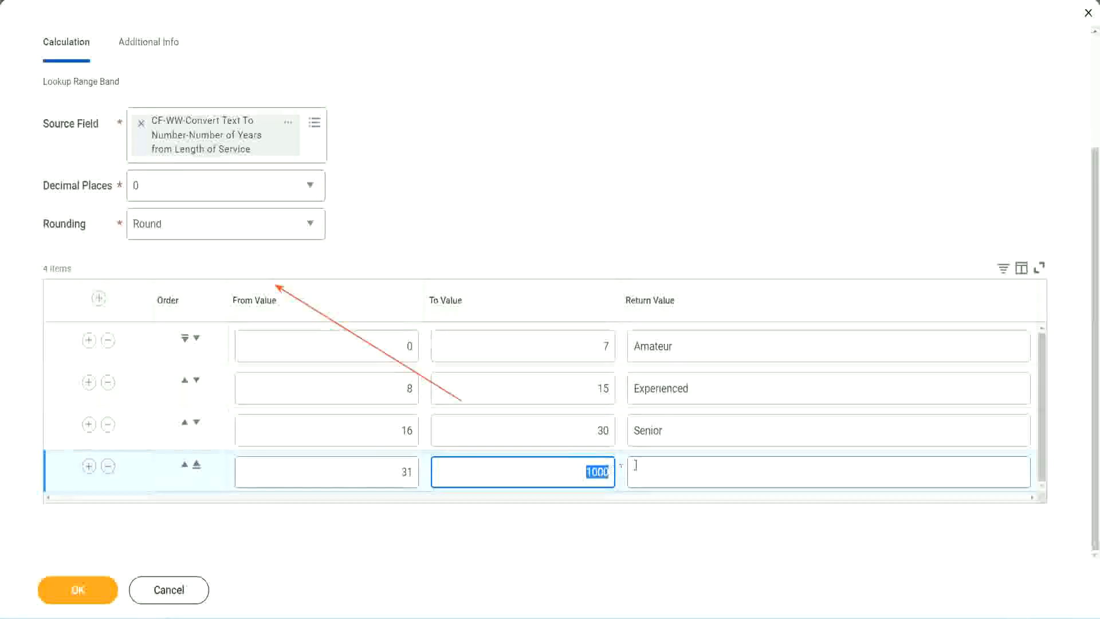
{"action": "left_click", "coordinate": [686, 472]}
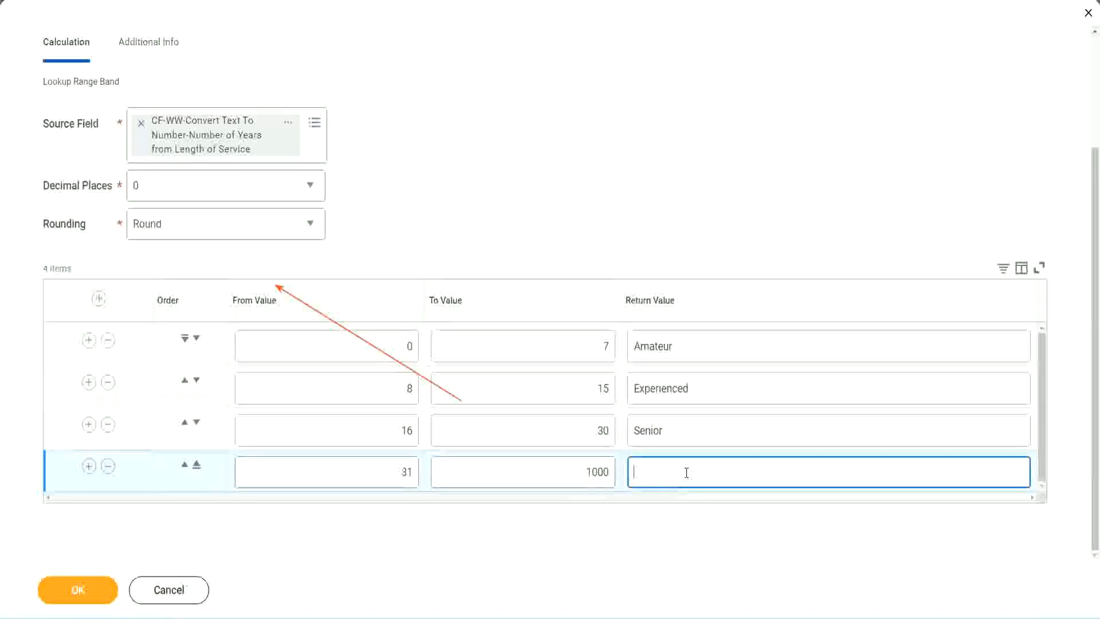
{"action": "type", "text": "Legend"}
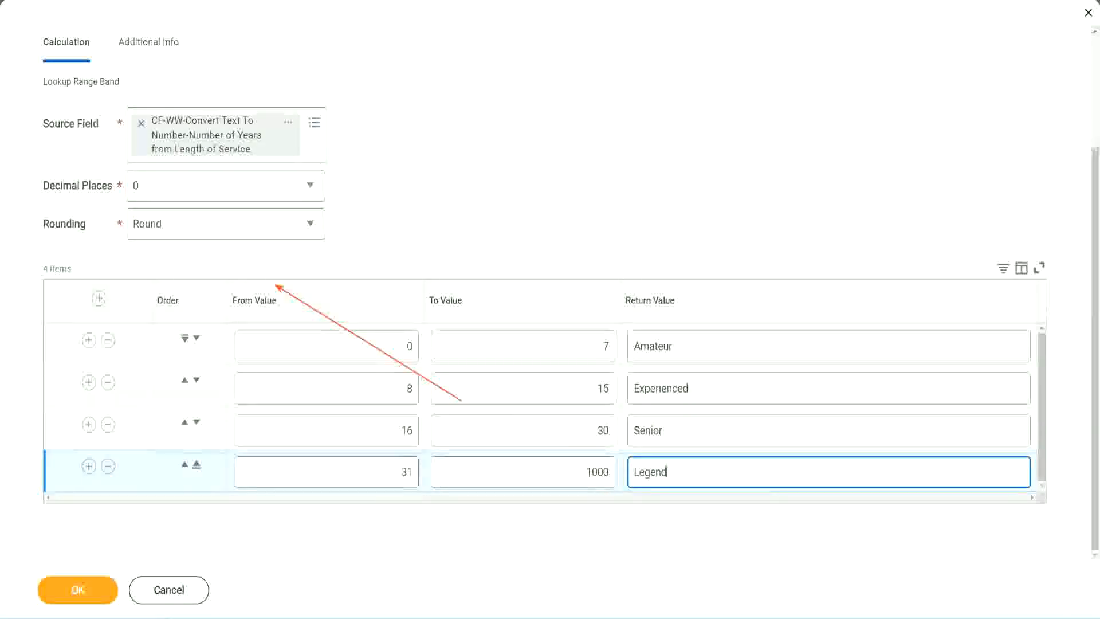
{"action": "left_click", "coordinate": [513, 190]}
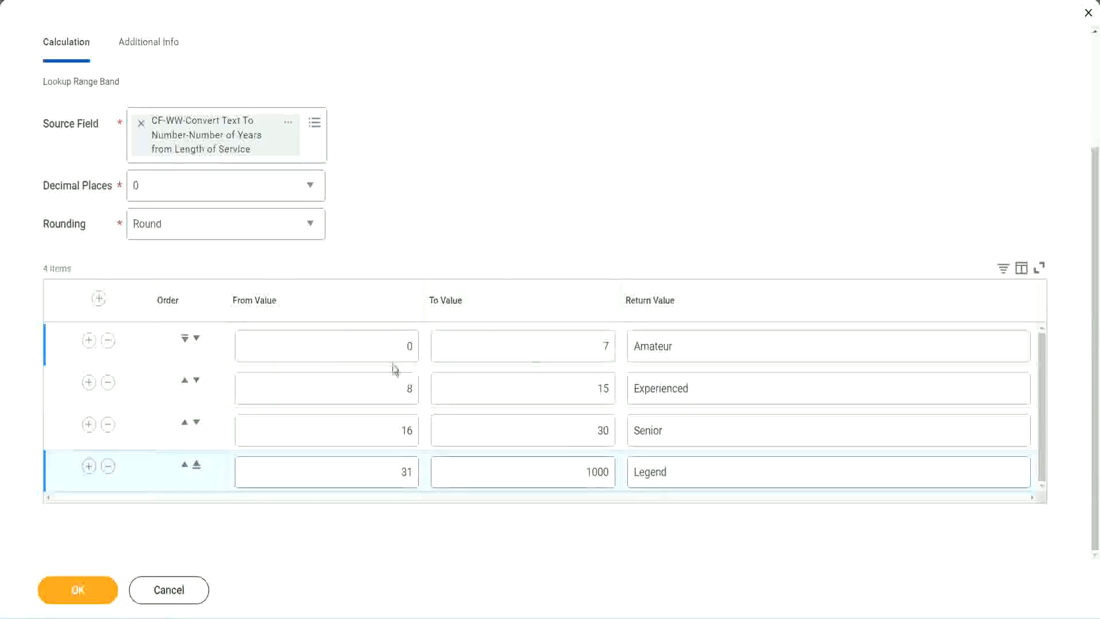
Step: Review the from, to and return values across the range band rows
{"action": "left_click", "coordinate": [713, 345]}
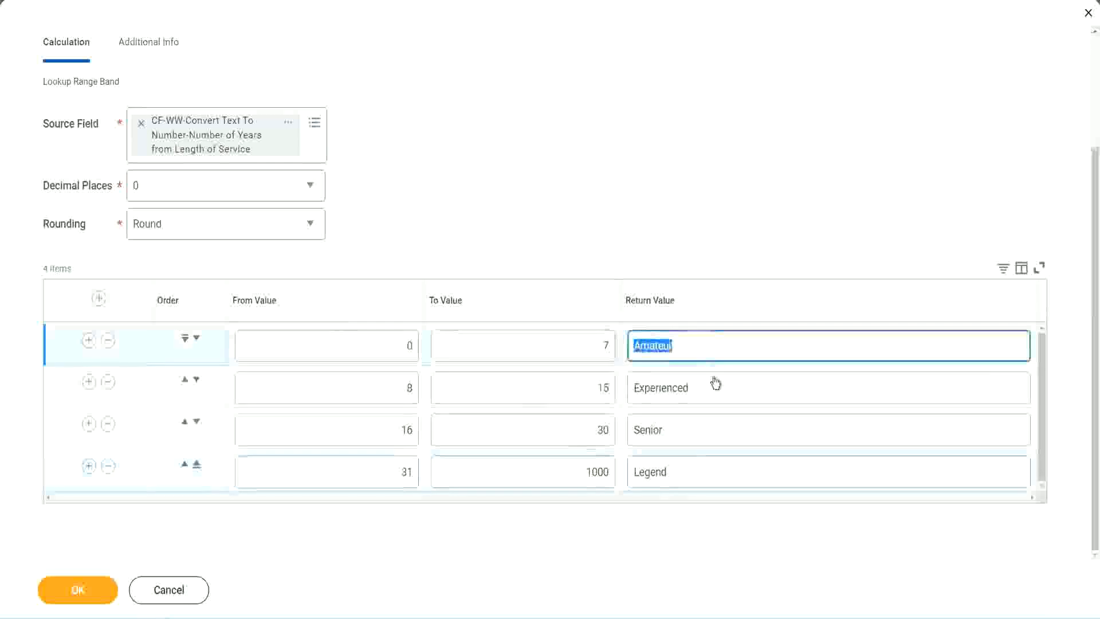
{"action": "left_click", "coordinate": [707, 388]}
{"action": "left_click", "coordinate": [694, 430]}
{"action": "left_click", "coordinate": [693, 472]}
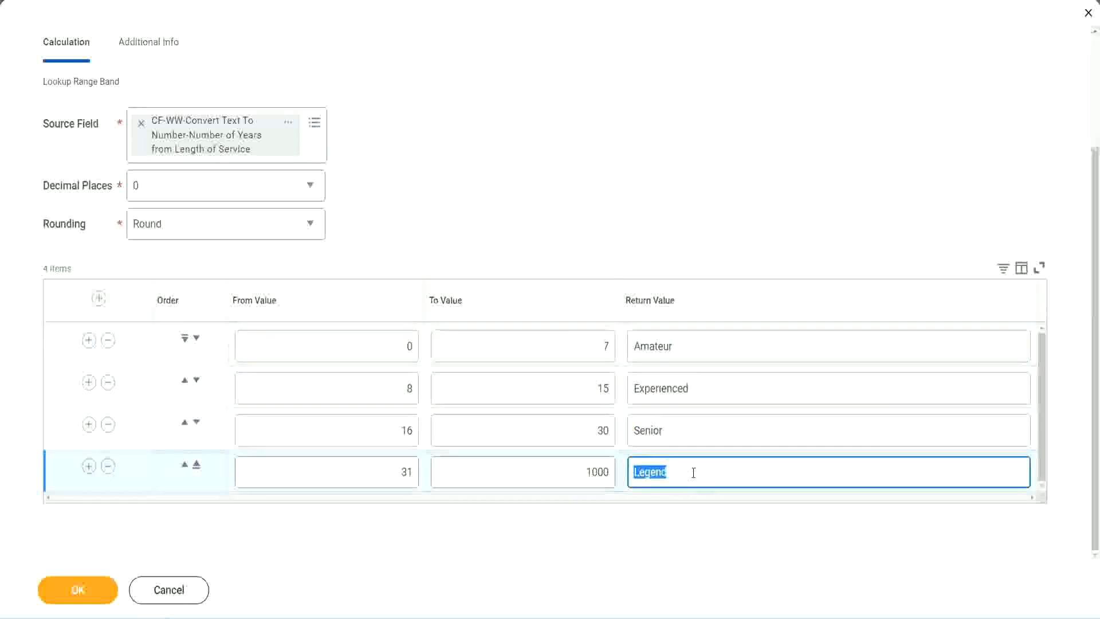
{"action": "left_click", "coordinate": [352, 348]}
{"action": "left_click", "coordinate": [562, 337]}
{"action": "left_click", "coordinate": [715, 348]}
{"action": "left_click", "coordinate": [707, 388]}
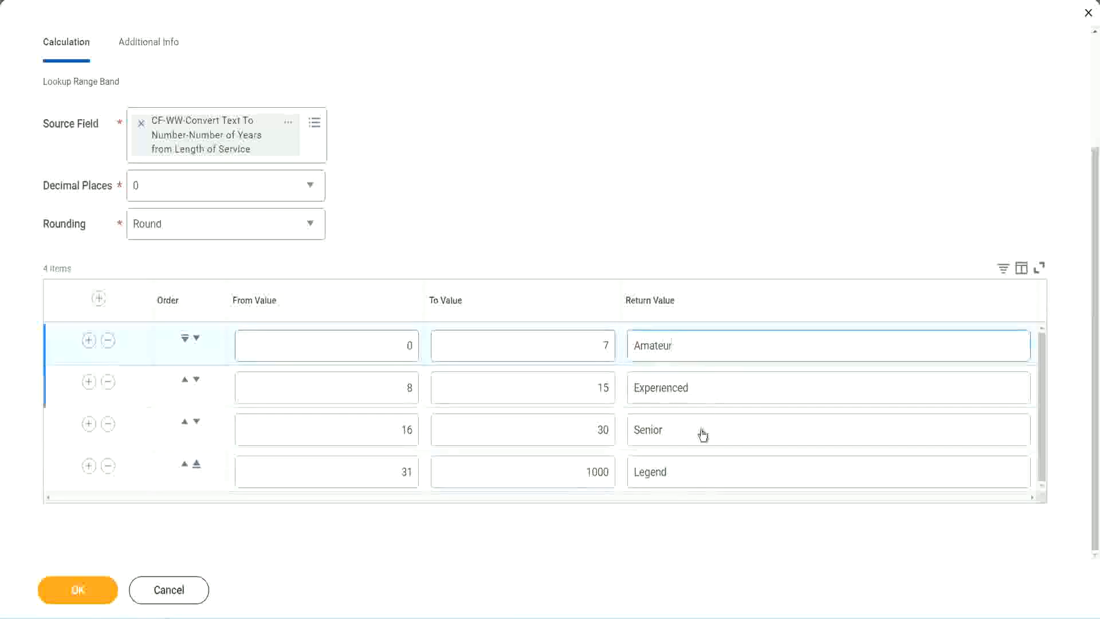
{"action": "left_click", "coordinate": [700, 430]}
{"action": "left_click", "coordinate": [691, 469]}
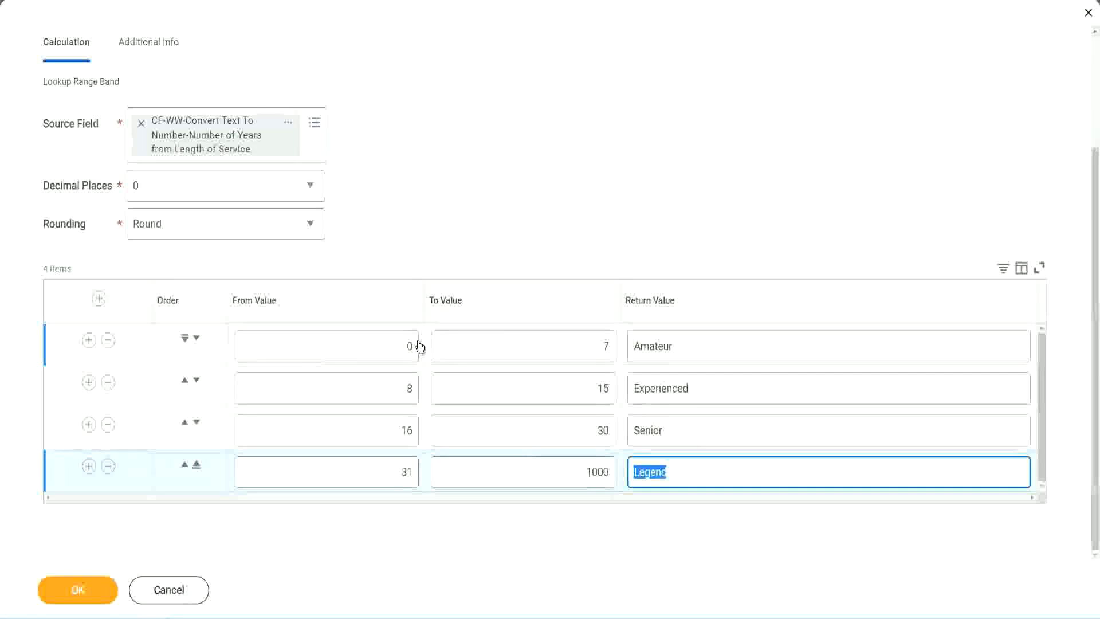
{"action": "left_click", "coordinate": [507, 249]}
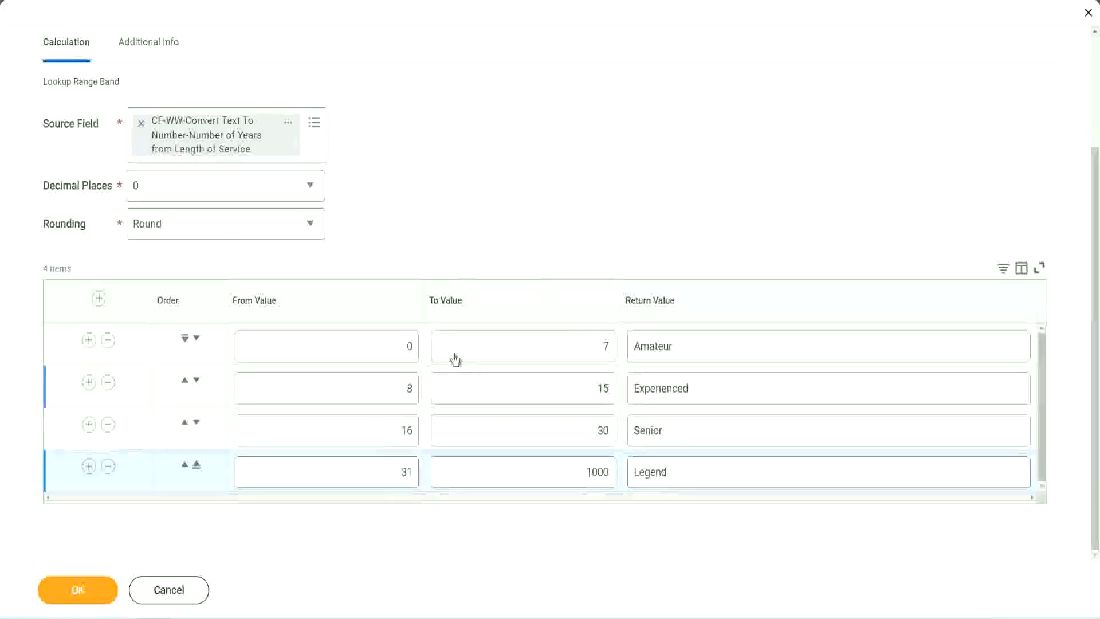
Step: Save the Lookup Range Band calculated field and copy its name from the save confirmation
{"action": "left_click", "coordinate": [76, 589]}
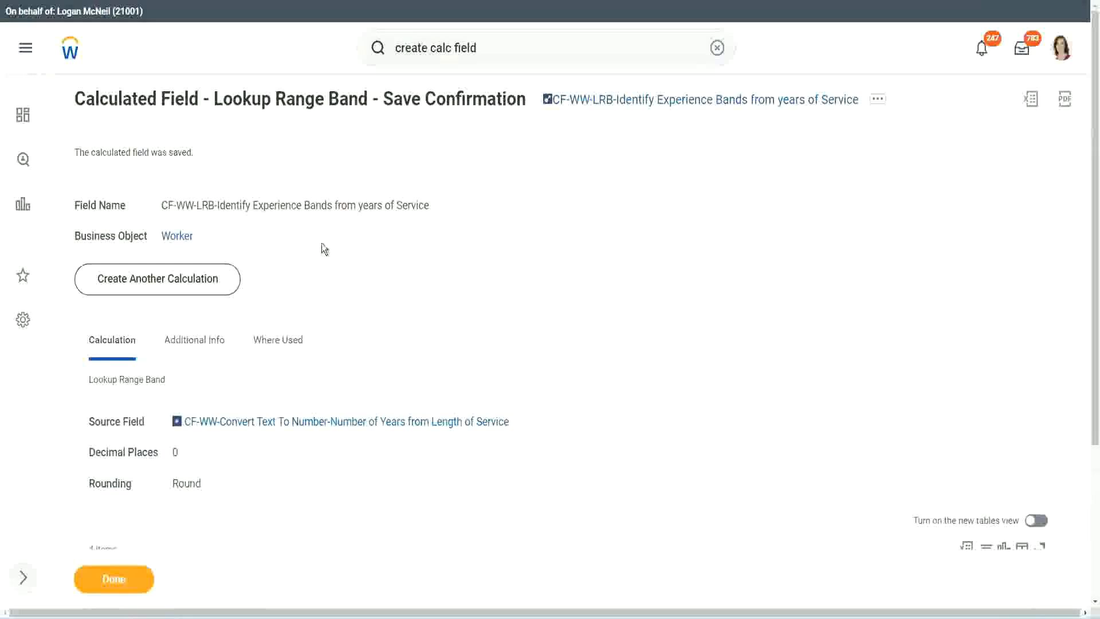
{"action": "right_click", "coordinate": [639, 105]}
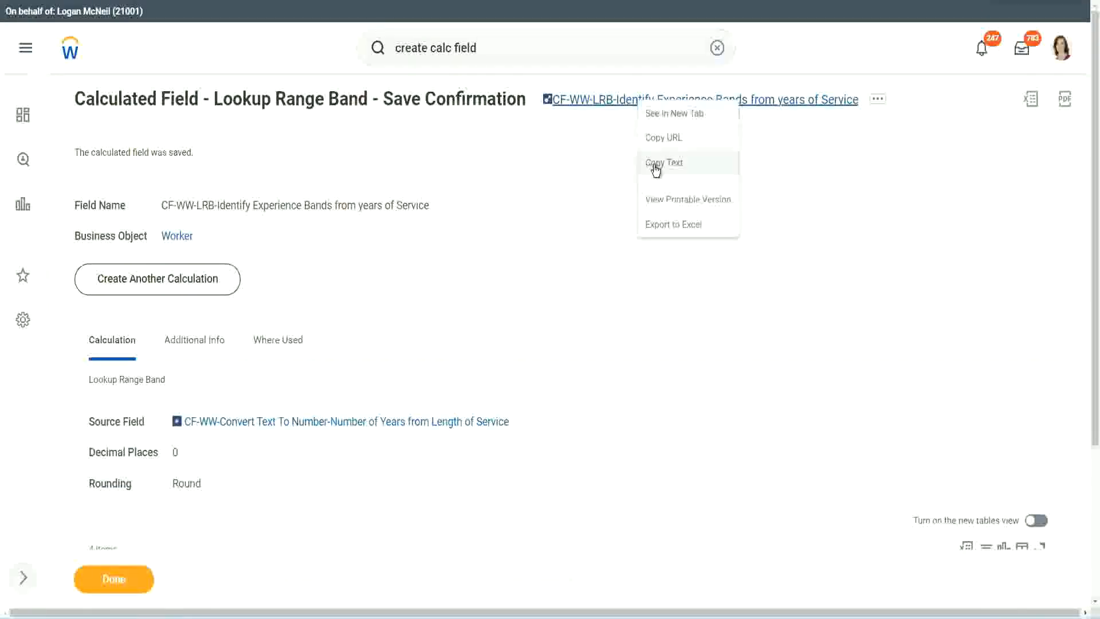
{"action": "left_click", "coordinate": [651, 167]}
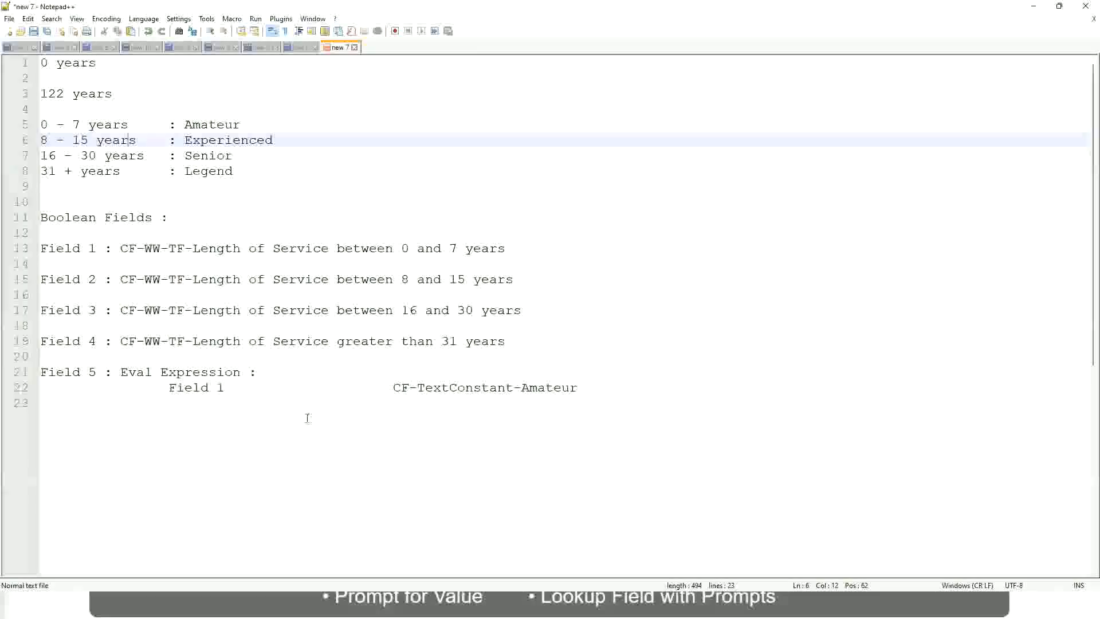
Step: In the Notepad++ notes, add a line reading 10,000 USD a few lines below the Eval Expression entry
{"action": "left_click", "coordinate": [307, 418]}
{"action": "key", "text": "Return"}
{"action": "key", "text": "Return"}
{"action": "key", "text": "Return"}
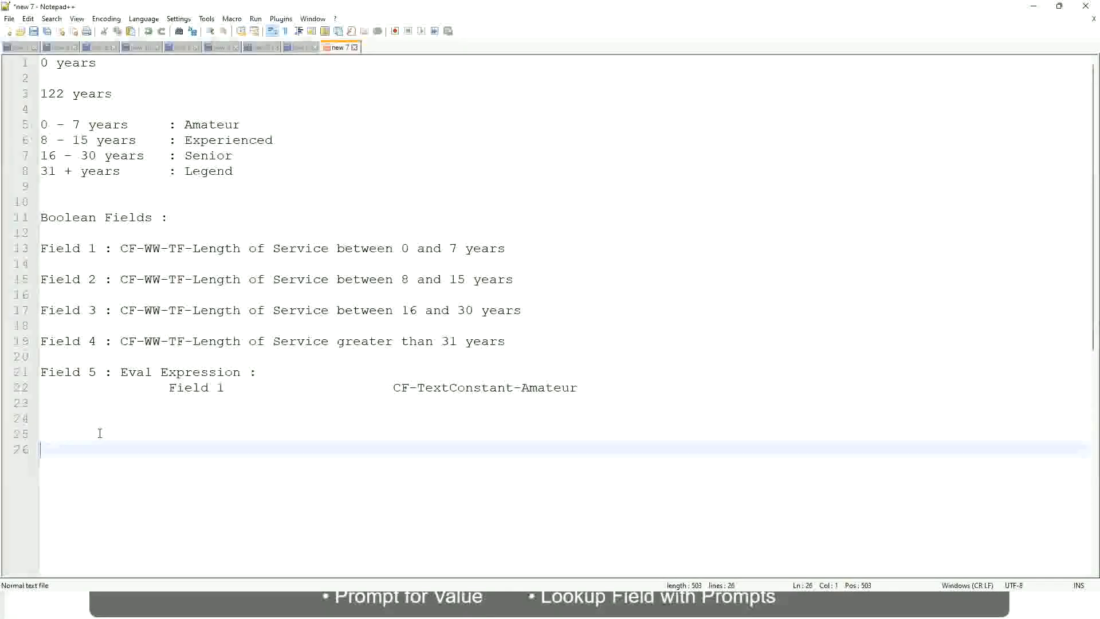
{"action": "type", "text": "10,000 USD"}
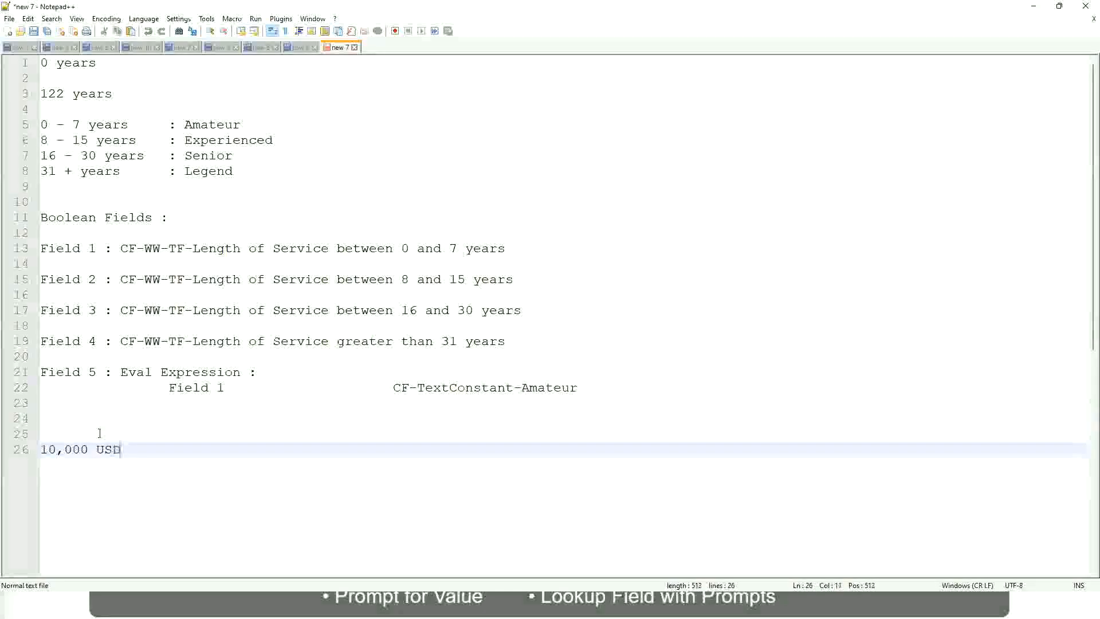
Step: Add 1,000,000 on the 10,000 USD line, spaced well apart from the first amount
{"action": "key", "text": "Tab"}
{"action": "key", "text": "Tab"}
{"action": "key", "text": "Tab"}
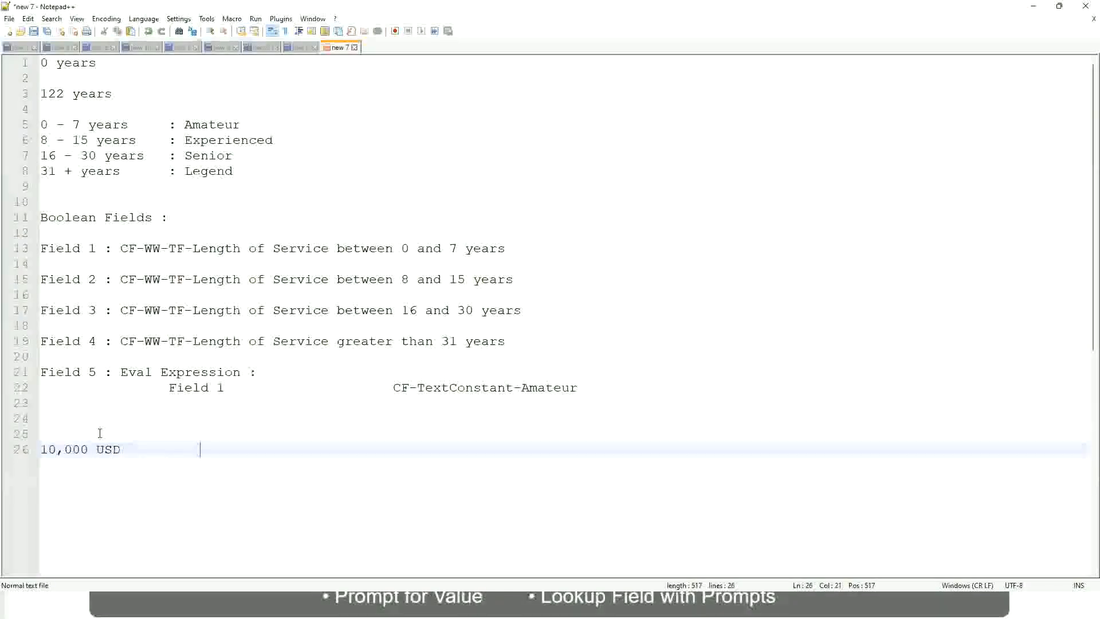
{"action": "key", "text": "Tab"}
{"action": "key", "text": "Tab"}
{"action": "type", "text": "1,000,000"}
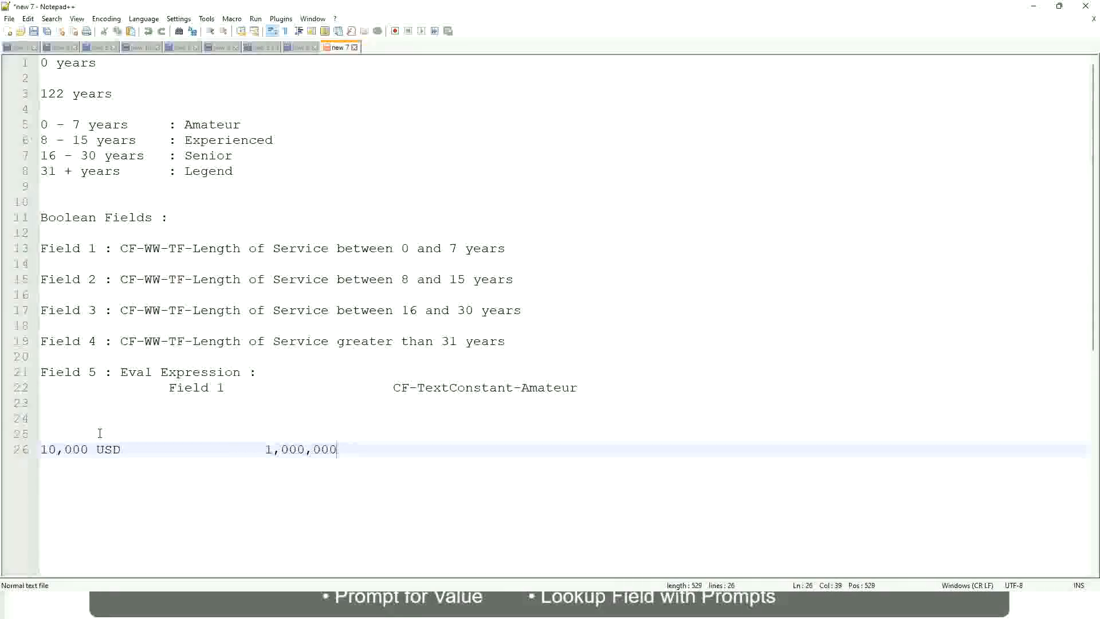
Step: Add the currency USD after the 1,000,000 amount in the notes
{"action": "key", "text": "Left"}
{"action": "key", "text": "Left"}
{"action": "key", "text": "Left"}
{"action": "key", "text": "Left"}
{"action": "key", "text": "Left"}
{"action": "key", "text": "Left"}
{"action": "key", "text": "Left"}
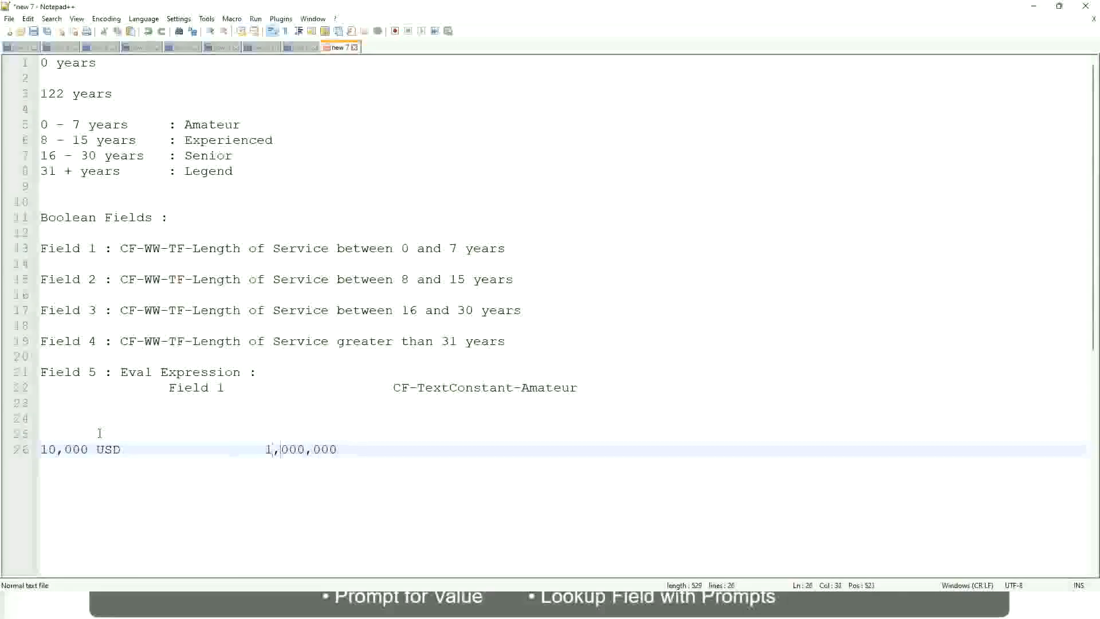
{"action": "key", "text": "Right"}
{"action": "key", "text": "Right"}
{"action": "key", "text": "Right"}
{"action": "key", "text": "Right"}
{"action": "key", "text": "Right"}
{"action": "key", "text": "Right"}
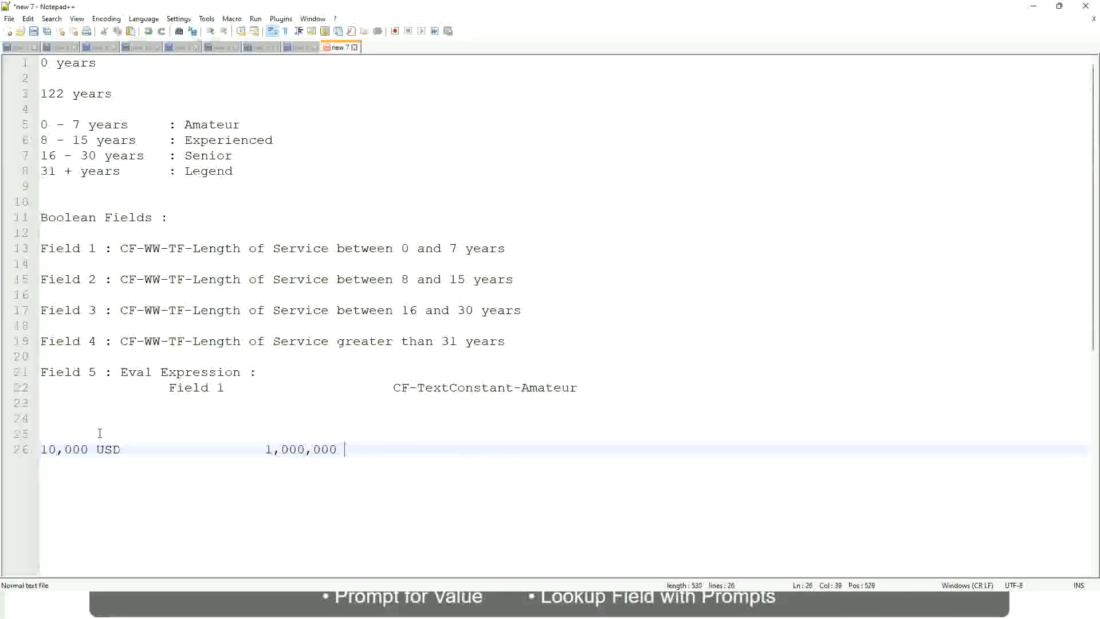
{"action": "type", "text": "usd"}
Step: Below the USD amounts, after a blank line, add the range 10 - 50,000 with the aligned label ": Low"
{"action": "key", "text": "Return"}
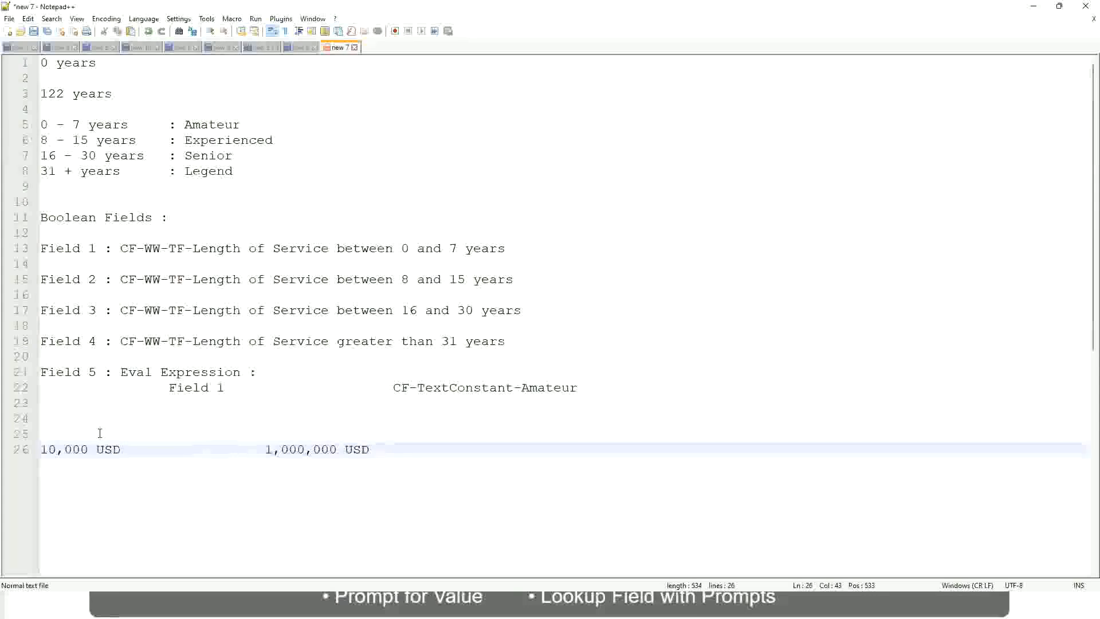
{"action": "key", "text": "Return"}
{"action": "key", "text": "Return"}
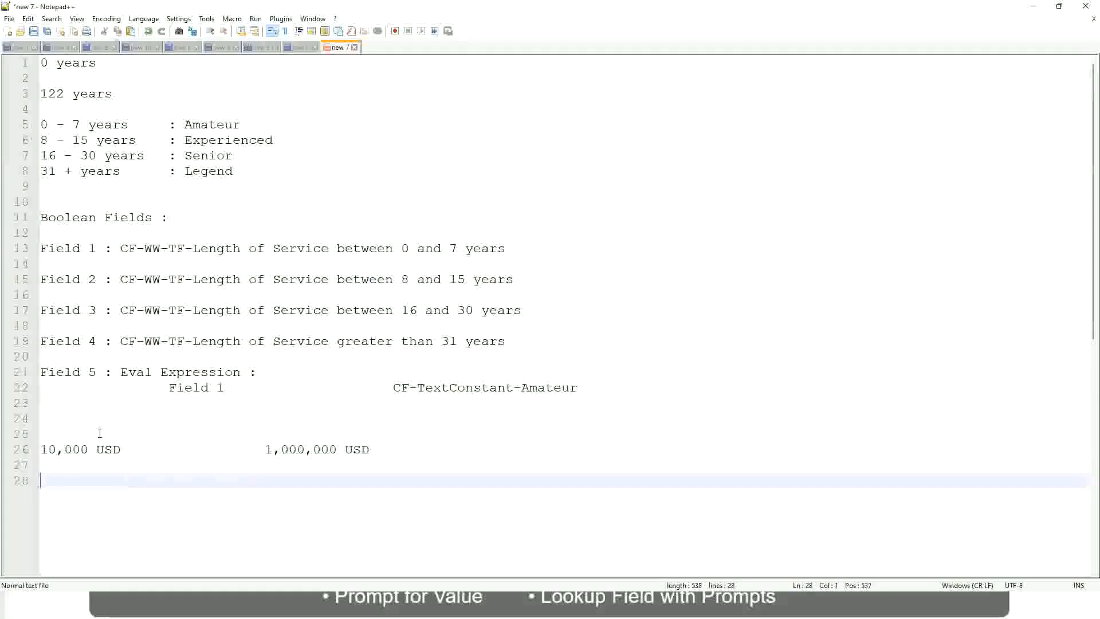
{"action": "type", "text": "10 - 50,000"}
{"action": "key", "text": "Tab"}
{"action": "key", "text": "Tab"}
{"action": "key", "text": "Tab"}
{"action": "key", "text": "Tab"}
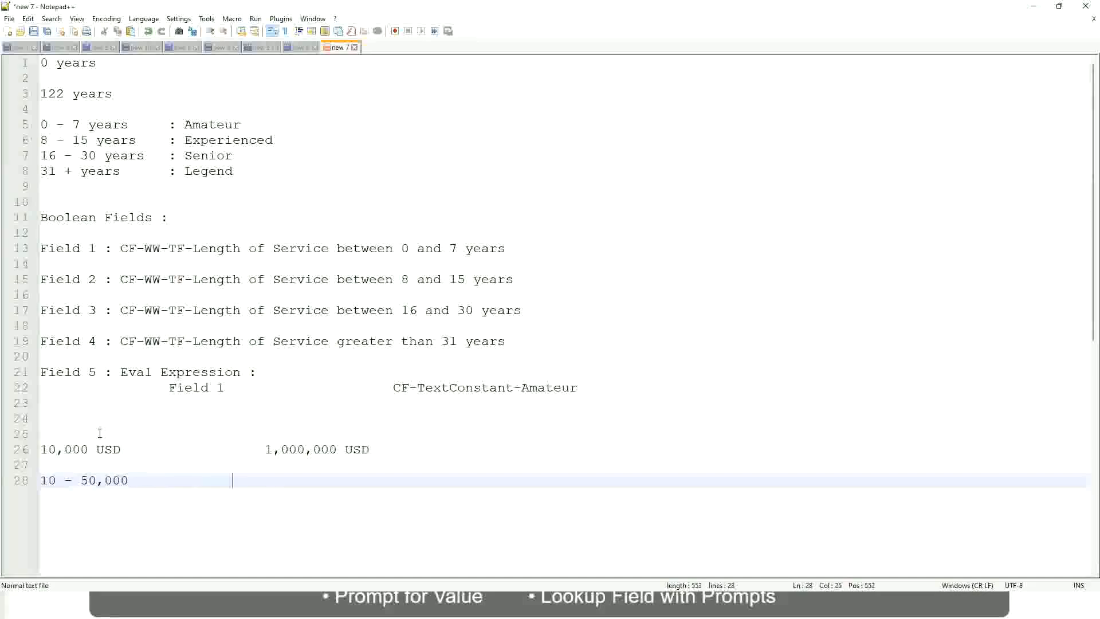
{"action": "type", "text": ": Low"}
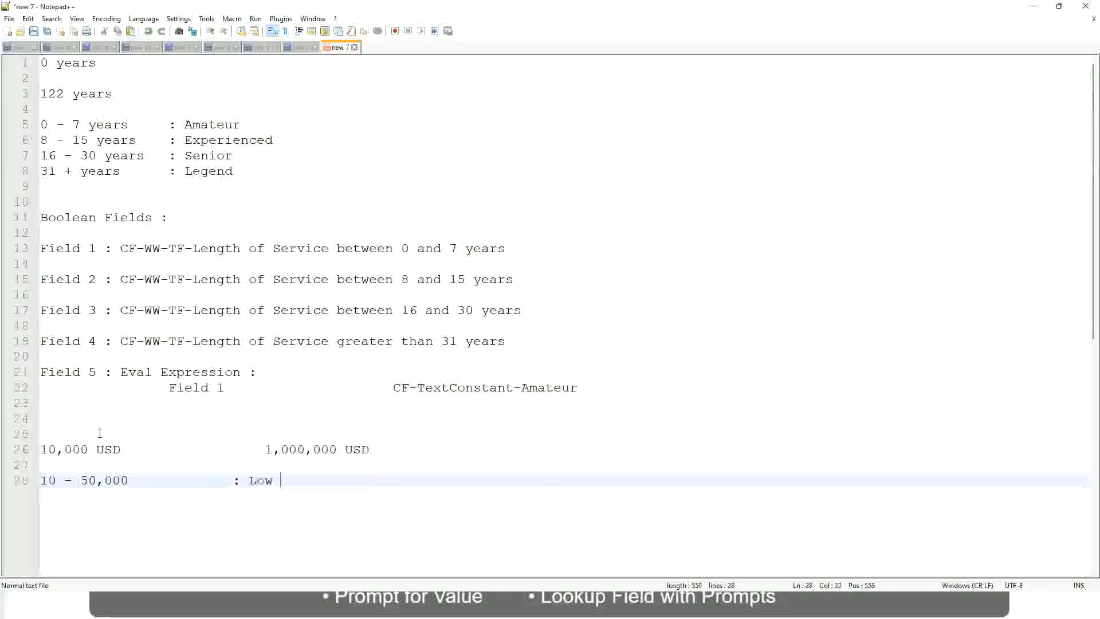
Step: Directly under the Low range, add the range 50,001 - 150,000 with the aligned label ": Medium"
{"action": "key", "text": "Return"}
{"action": "key", "text": "Return"}
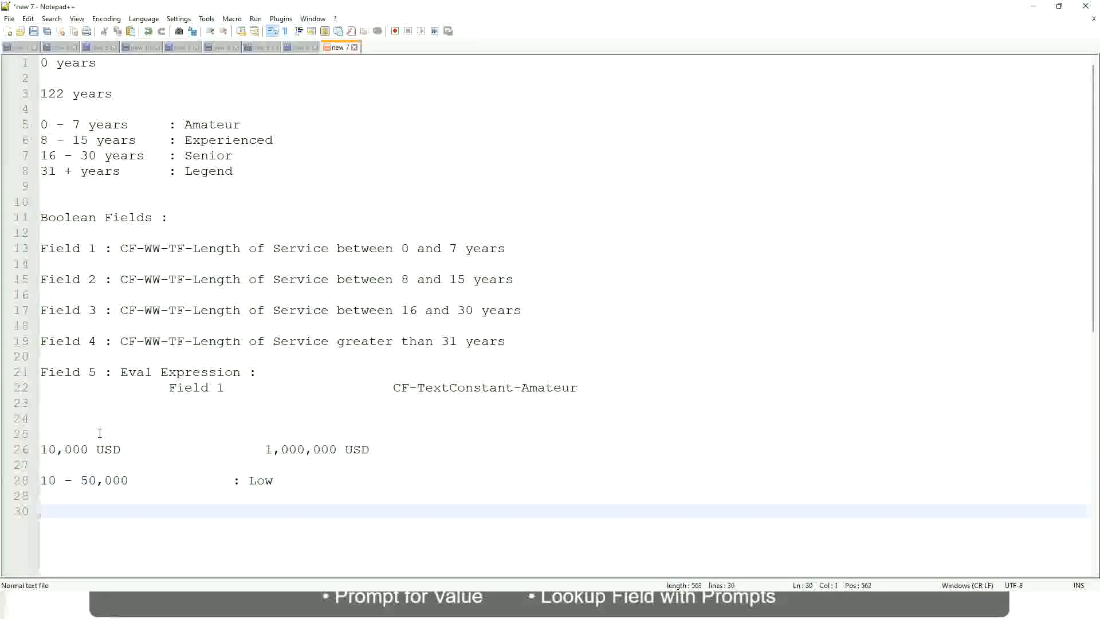
{"action": "key", "text": "Up"}
{"action": "type", "text": "5"}
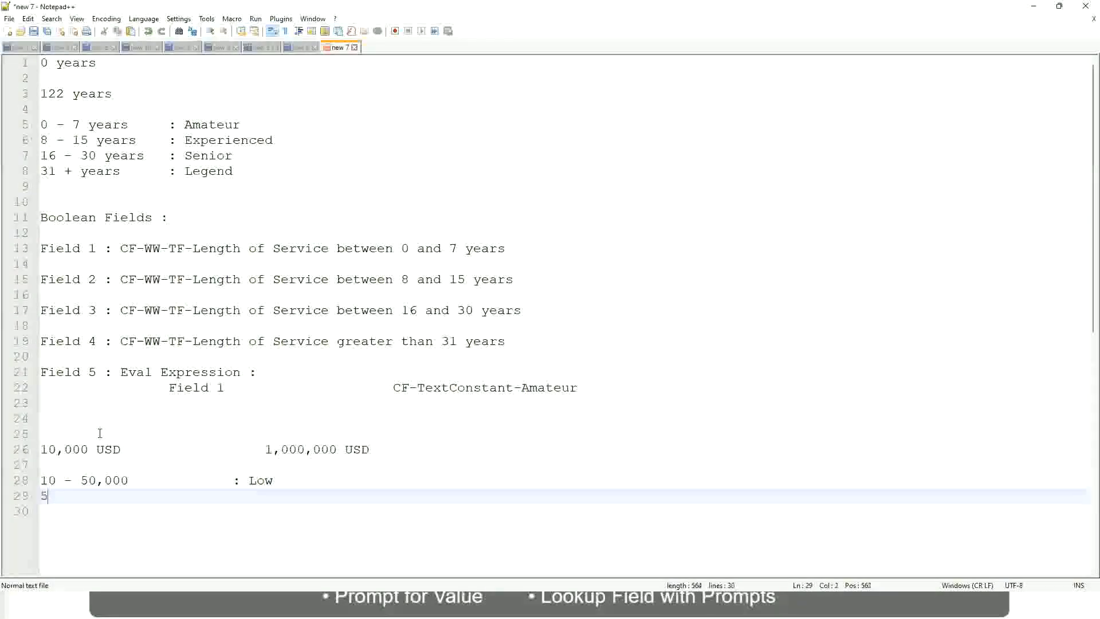
{"action": "type", "text": "0,001 "}
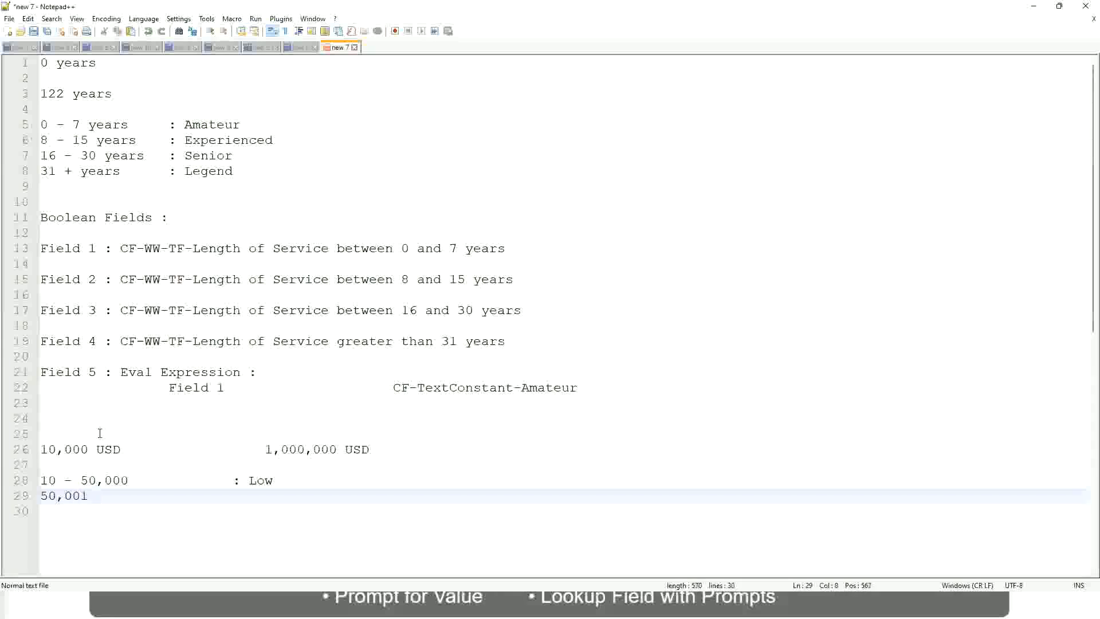
{"action": "type", "text": "- 150,000"}
{"action": "key", "text": "Tab"}
{"action": "key", "text": "Tab"}
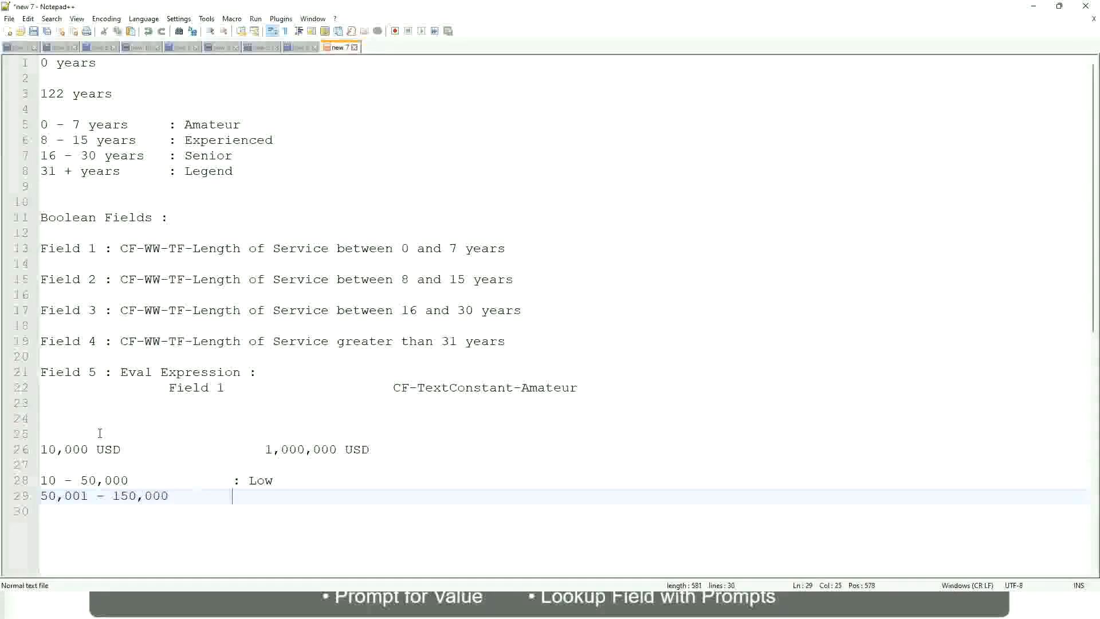
{"action": "type", "text": ": Medium"}
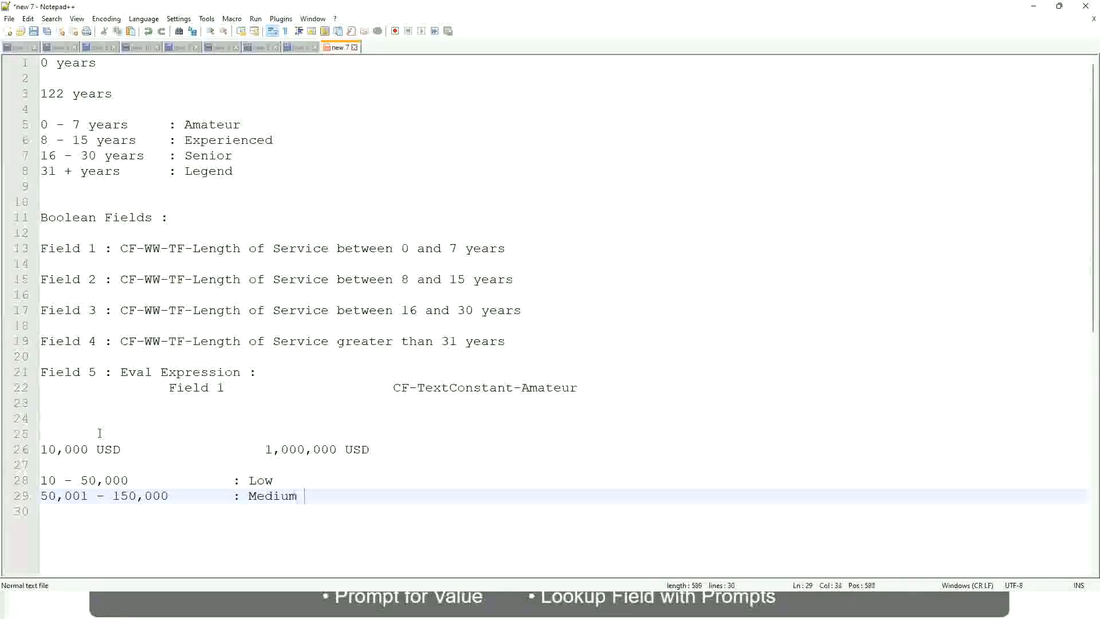
Step: Under the Medium range, add the range > 150,000 with the aligned label ": High"
{"action": "key", "text": "Return"}
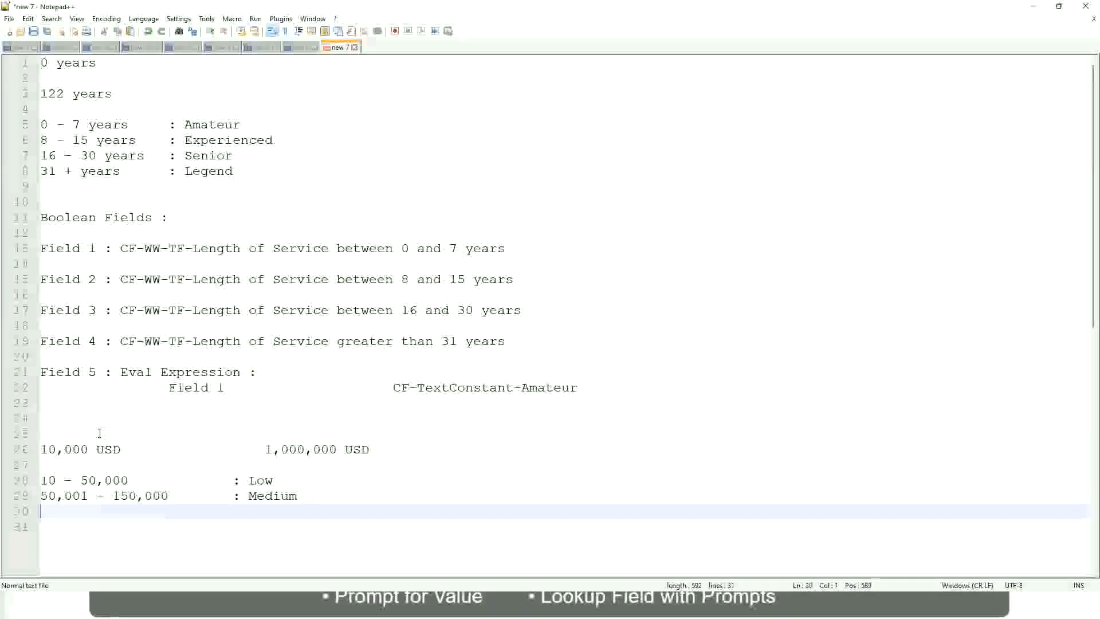
{"action": "type", "text": "> 1"}
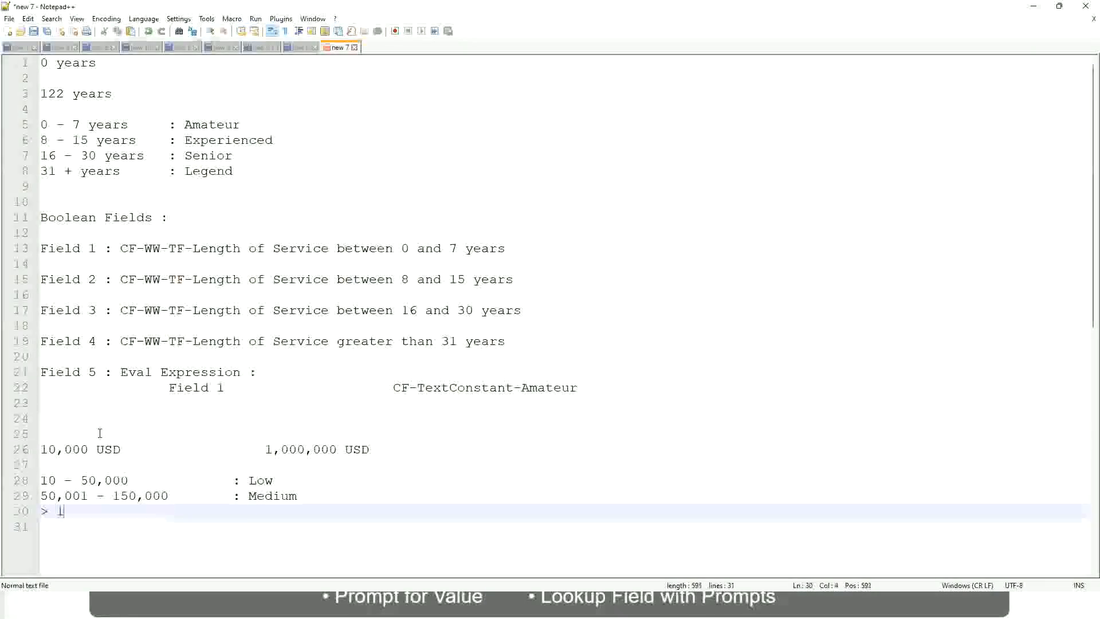
{"action": "type", "text": "50,000"}
{"action": "key", "text": "Tab"}
{"action": "key", "text": "Tab"}
{"action": "key", "text": "Tab"}
{"action": "key", "text": "Tab"}
{"action": "type", "text": ": Hi"}
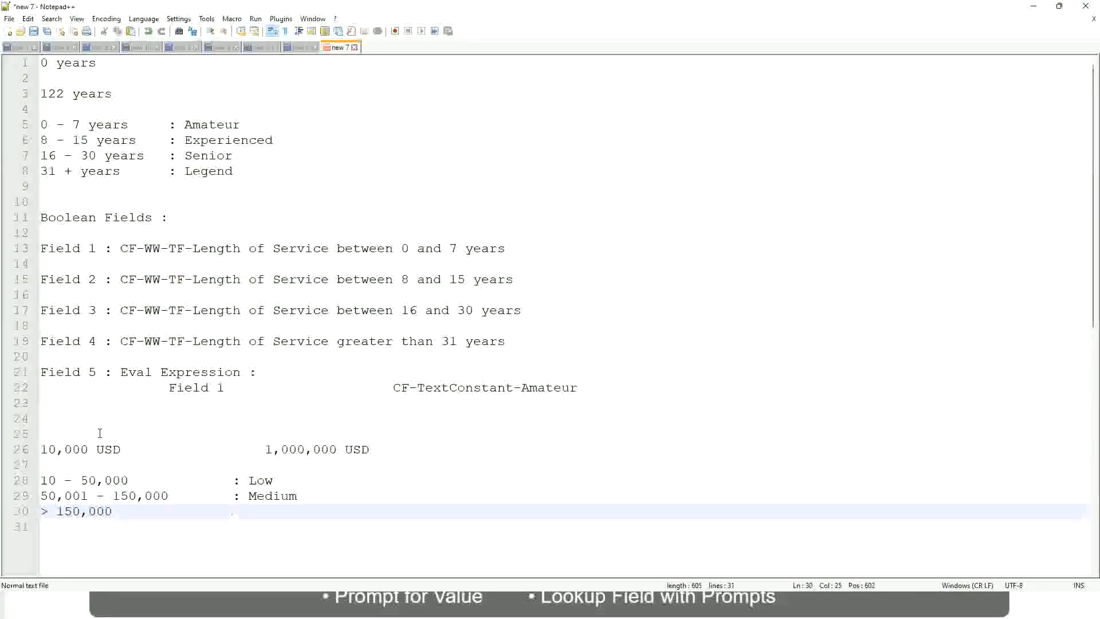
{"action": "type", "text": "gh"}
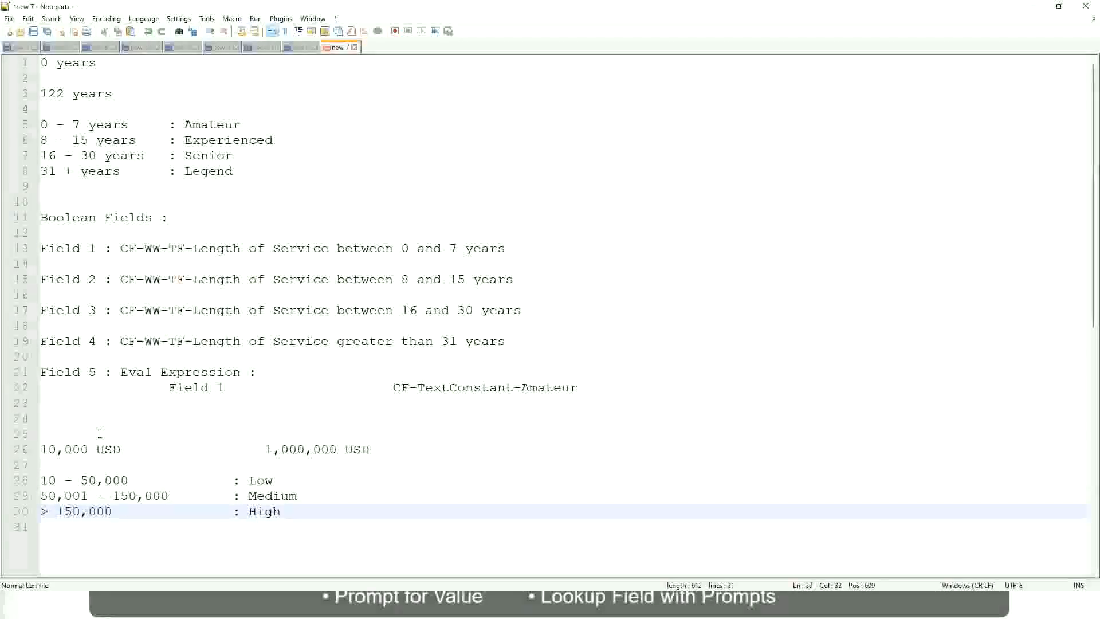
Step: Review the lower and upper USD amounts against the Low, Medium and High range lines
{"action": "left_click", "coordinate": [36, 449]}
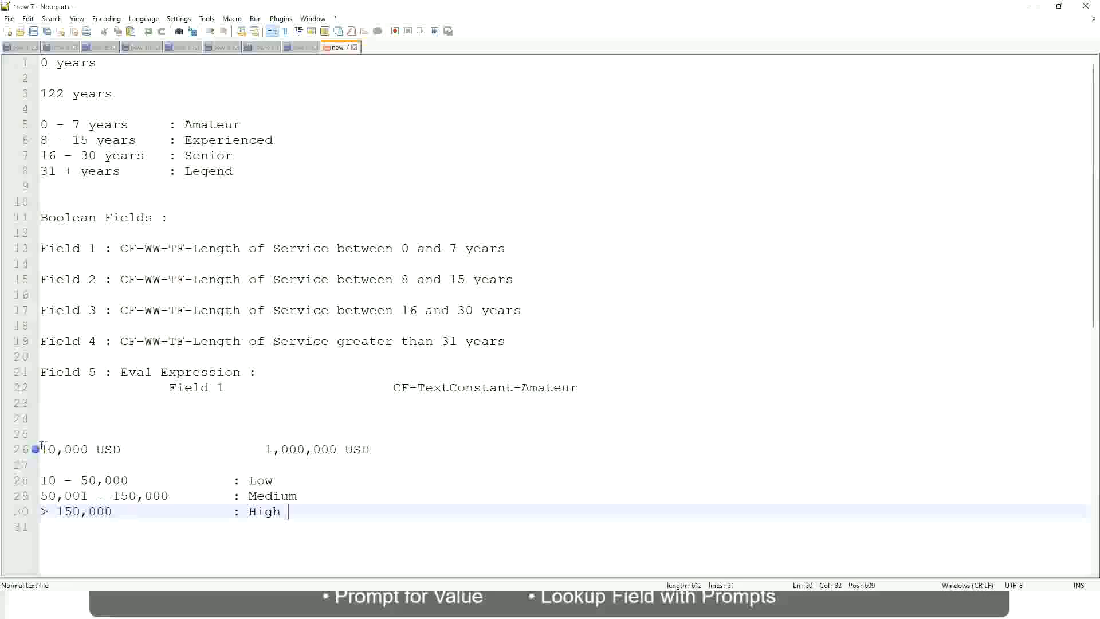
{"action": "left_click", "coordinate": [35, 449]}
{"action": "left_click", "coordinate": [48, 449]}
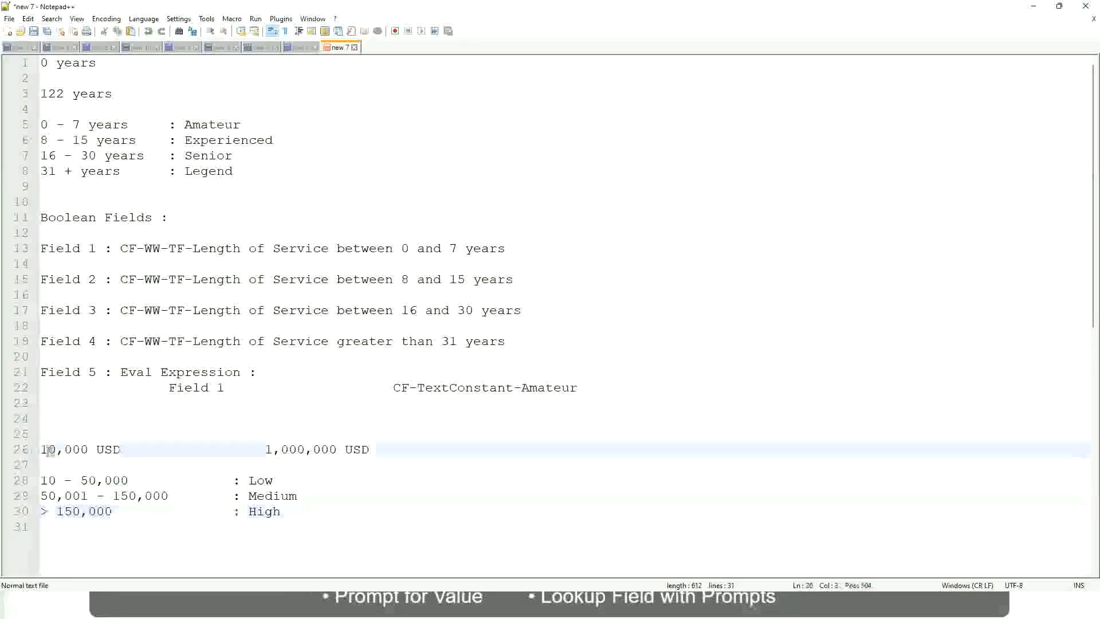
{"action": "double_click", "coordinate": [328, 449]}
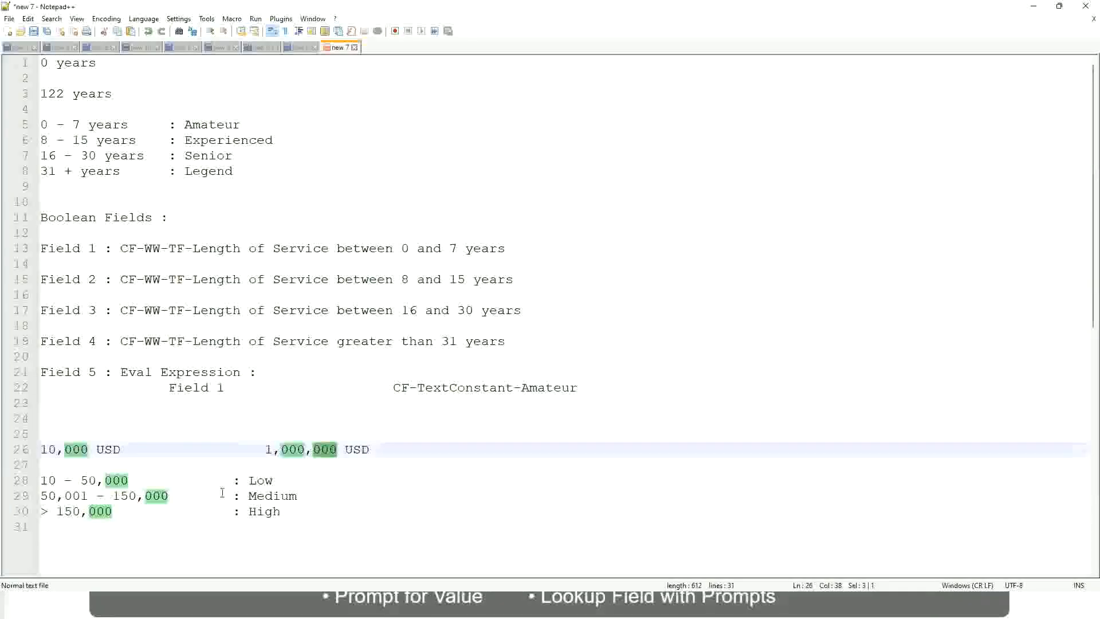
{"action": "left_click", "coordinate": [200, 495]}
{"action": "left_click", "coordinate": [36, 449]}
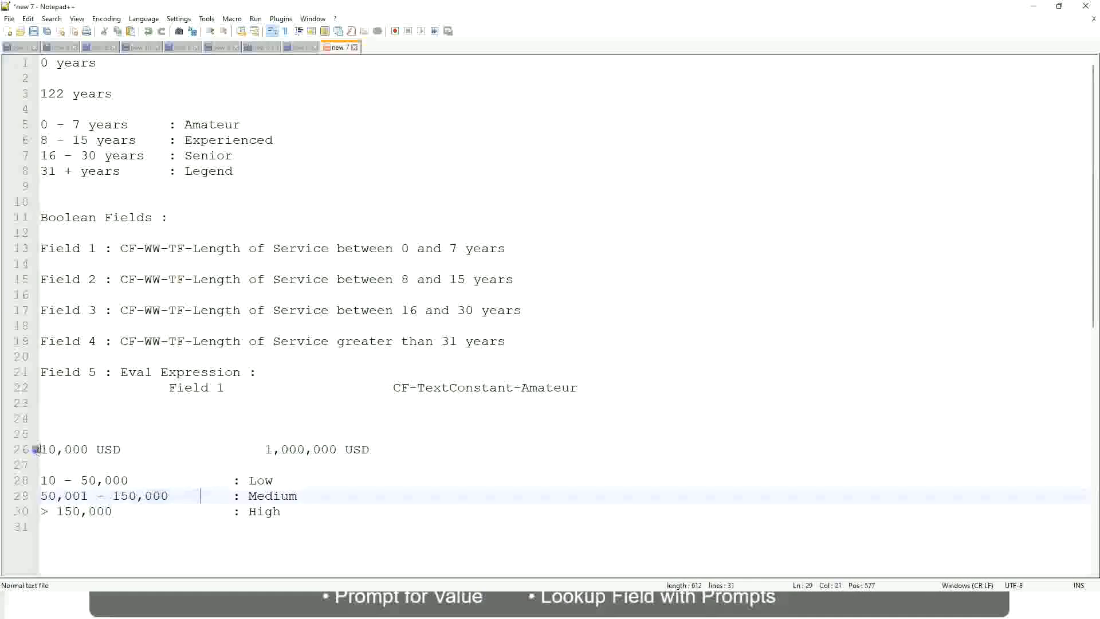
{"action": "left_click", "coordinate": [339, 452]}
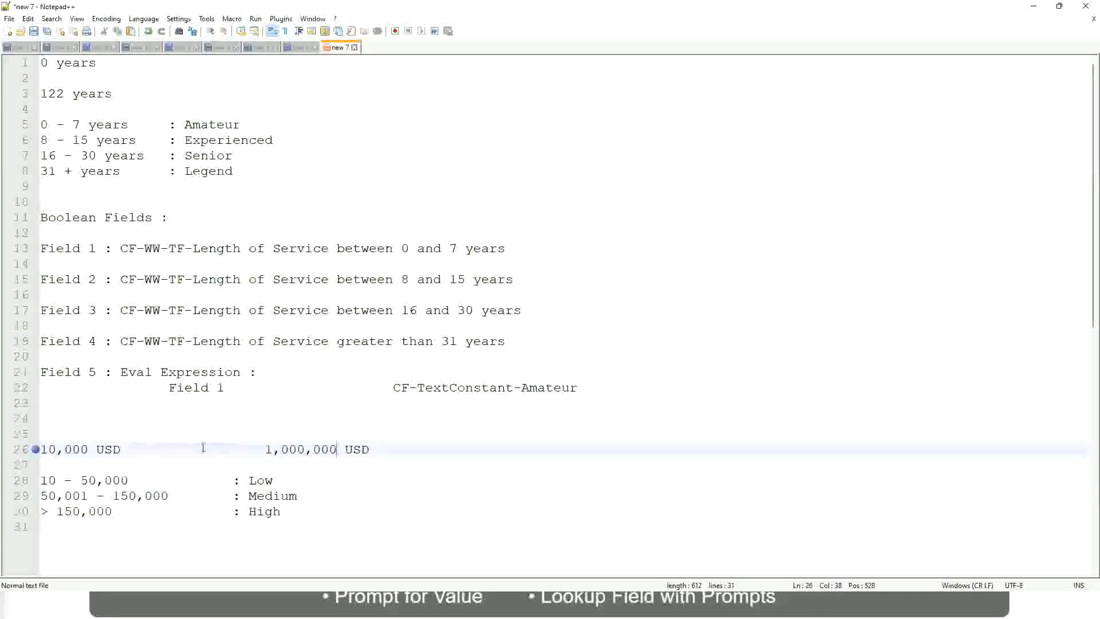
{"action": "left_click", "coordinate": [265, 481]}
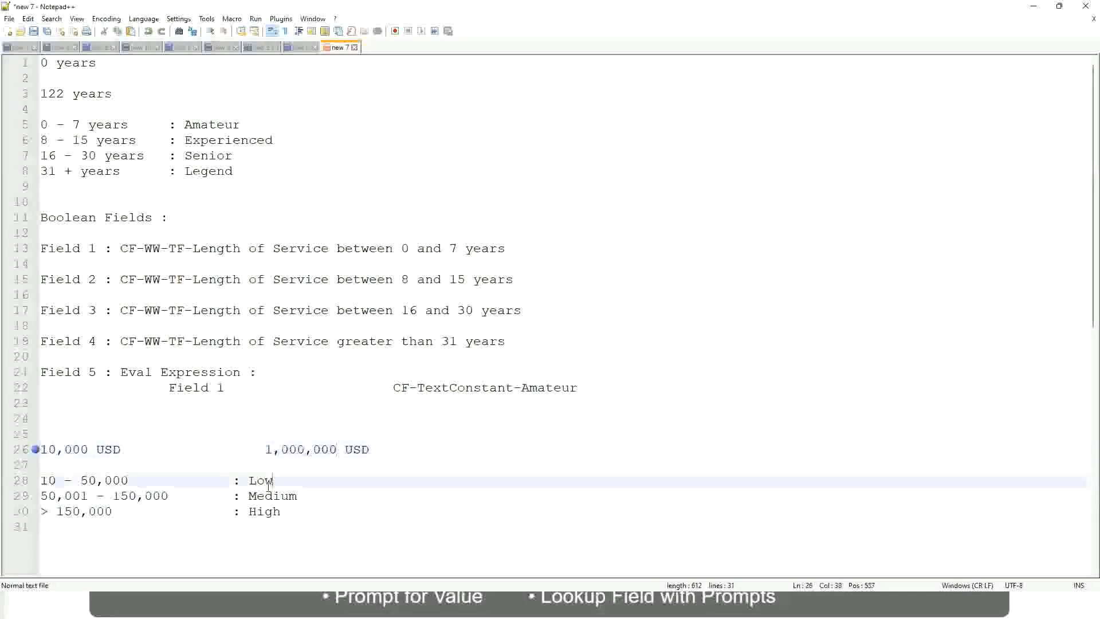
{"action": "left_click", "coordinate": [265, 498]}
{"action": "left_click", "coordinate": [264, 513]}
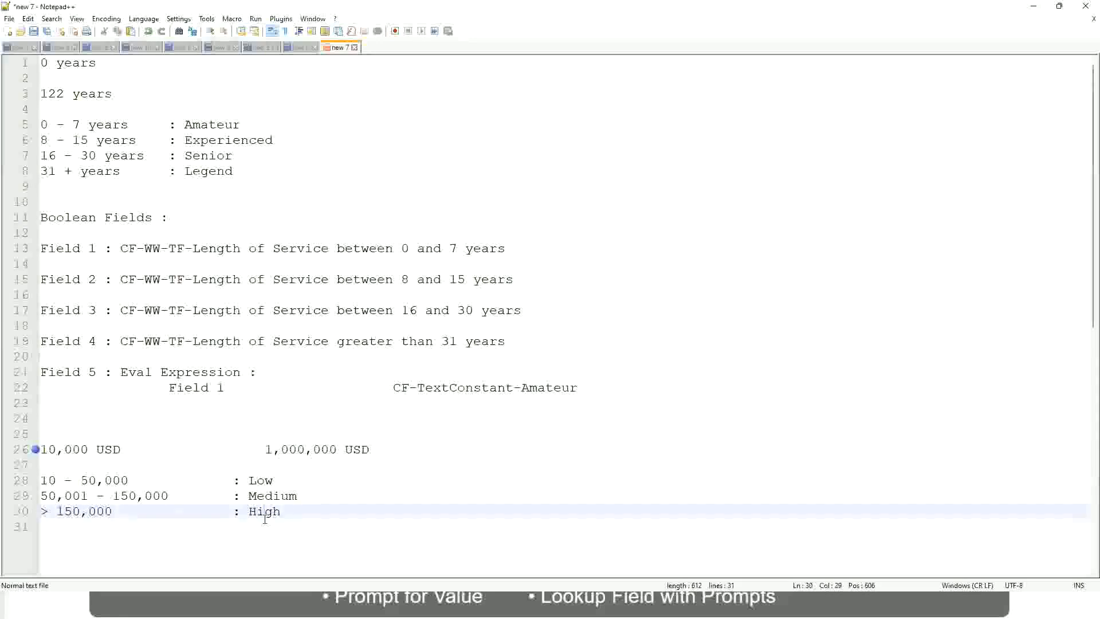
{"action": "left_click", "coordinate": [141, 470]}
{"action": "left_click", "coordinate": [269, 524]}
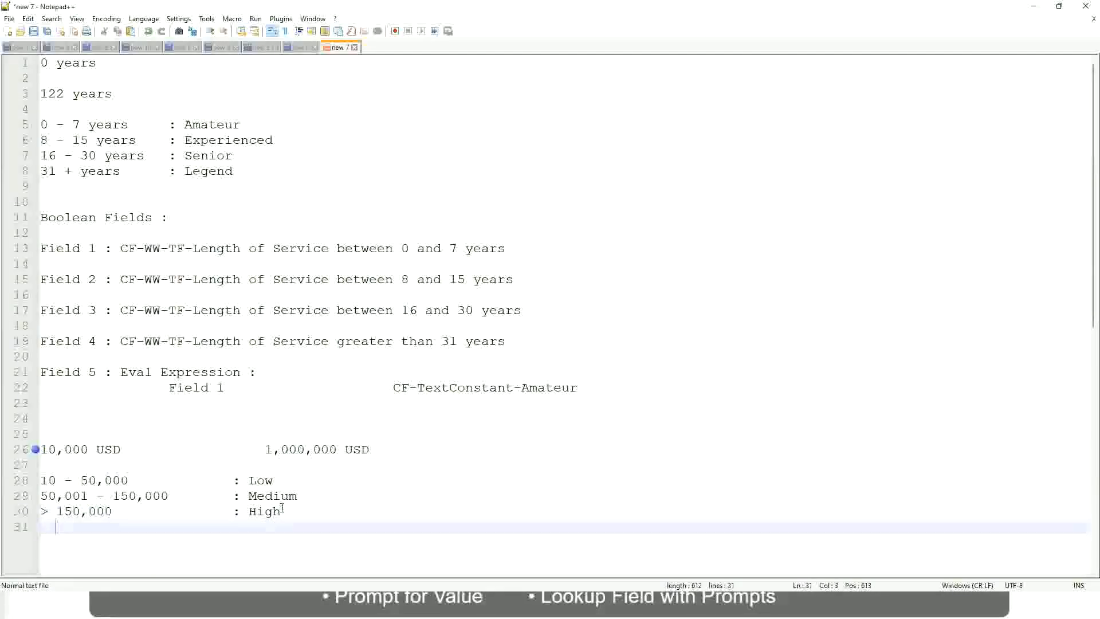
{"action": "left_click", "coordinate": [282, 510]}
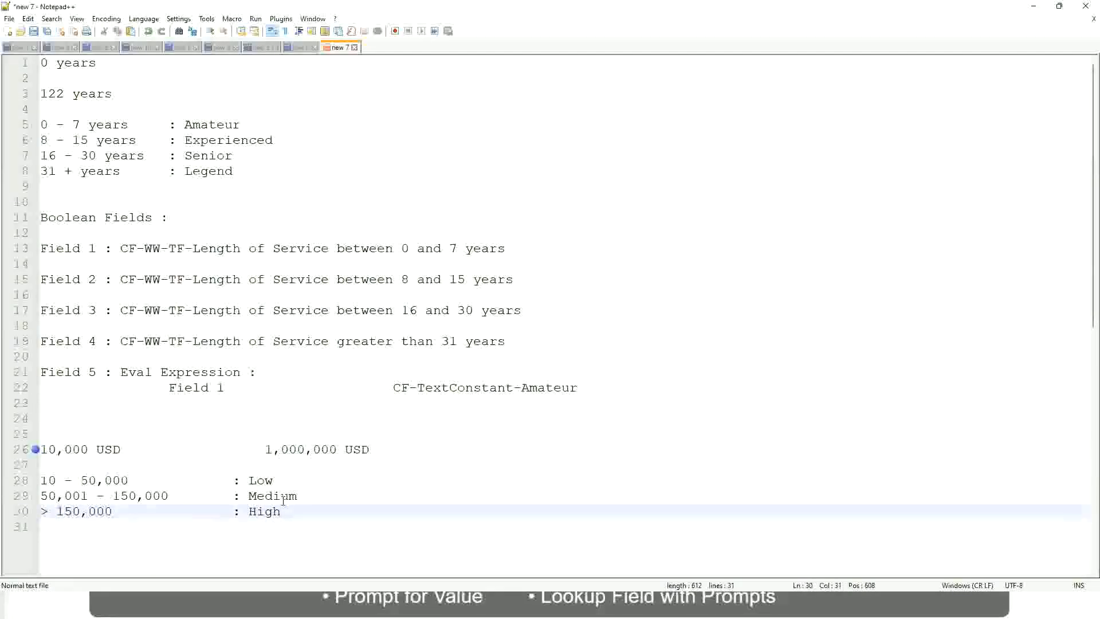